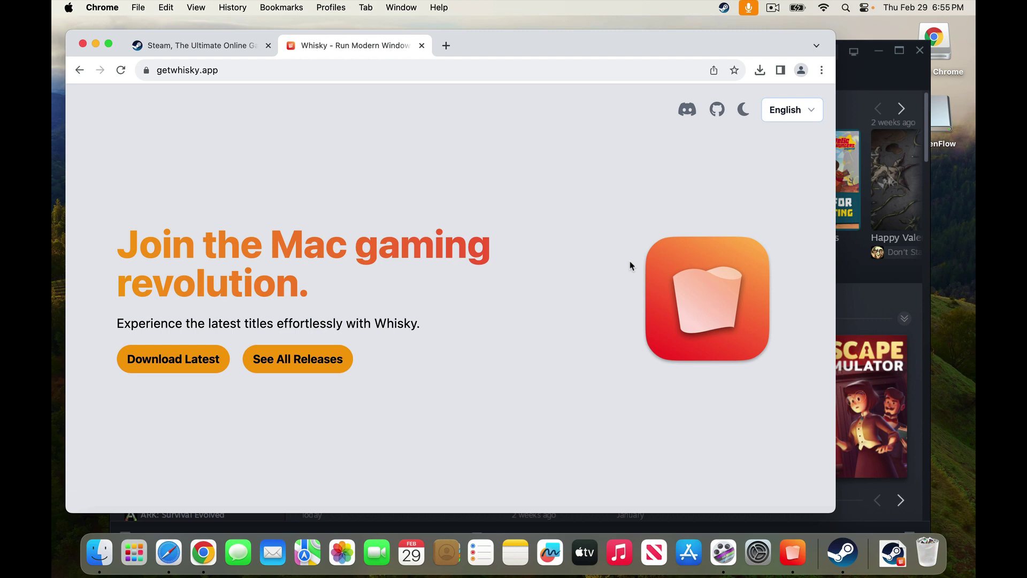
# Compare the Steam and Whisky pages, then download the latest Whisky release.
pyautogui.click(233, 49)
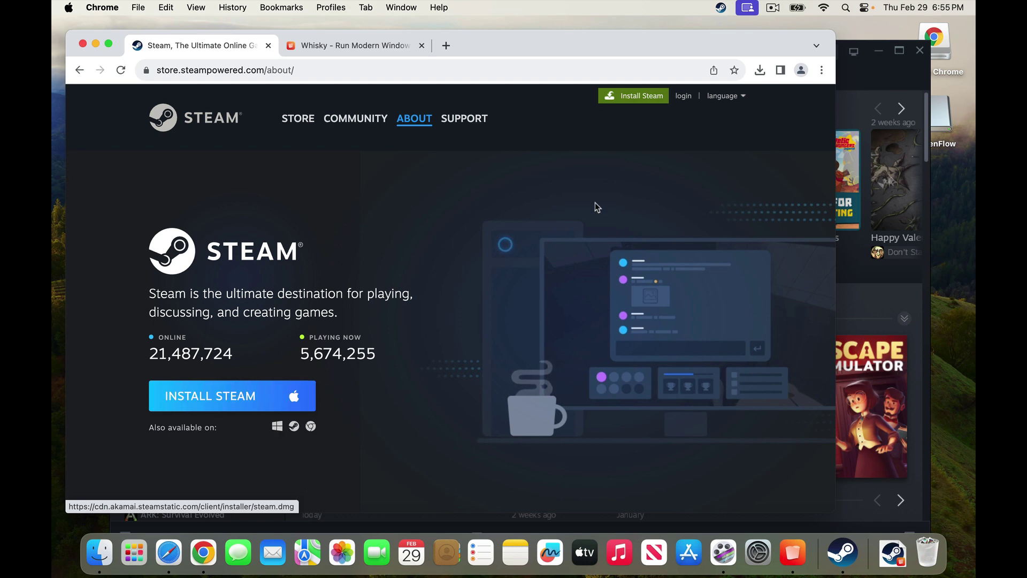
pyautogui.click(379, 48)
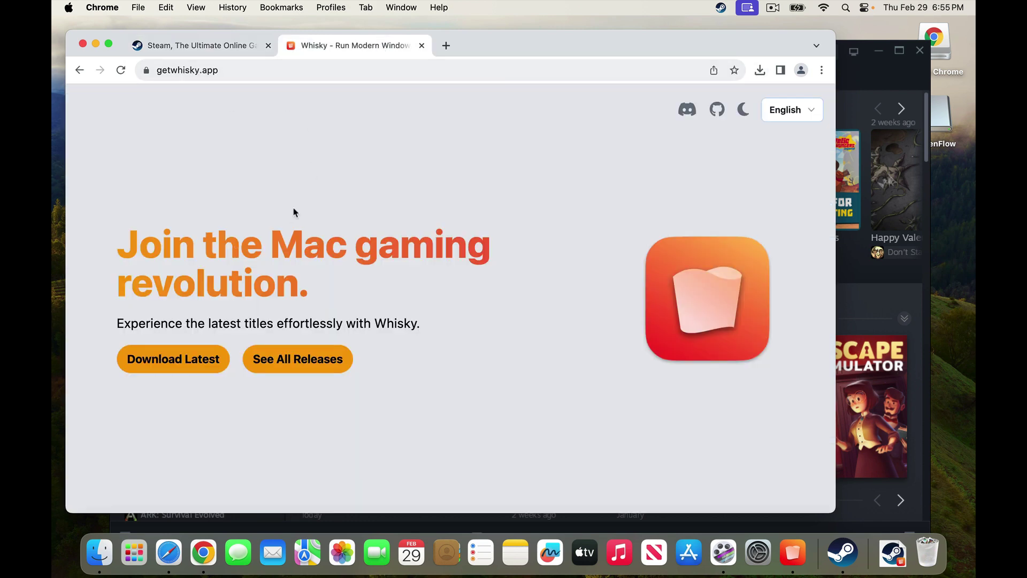
pyautogui.click(173, 358)
# Bring the Steam window to the front and move it up to reveal its bottom.
pyautogui.click(791, 553)
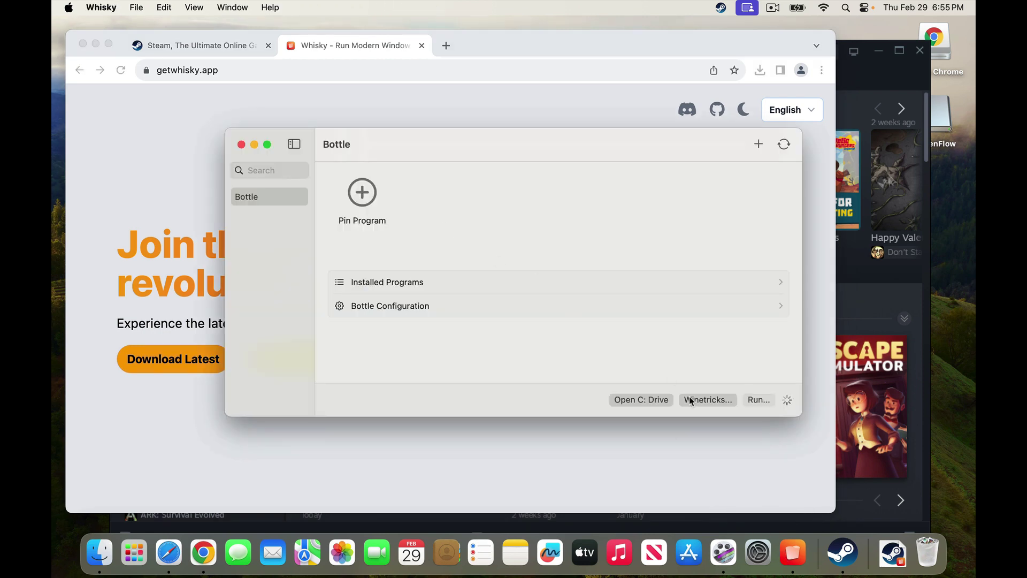
pyautogui.click(841, 554)
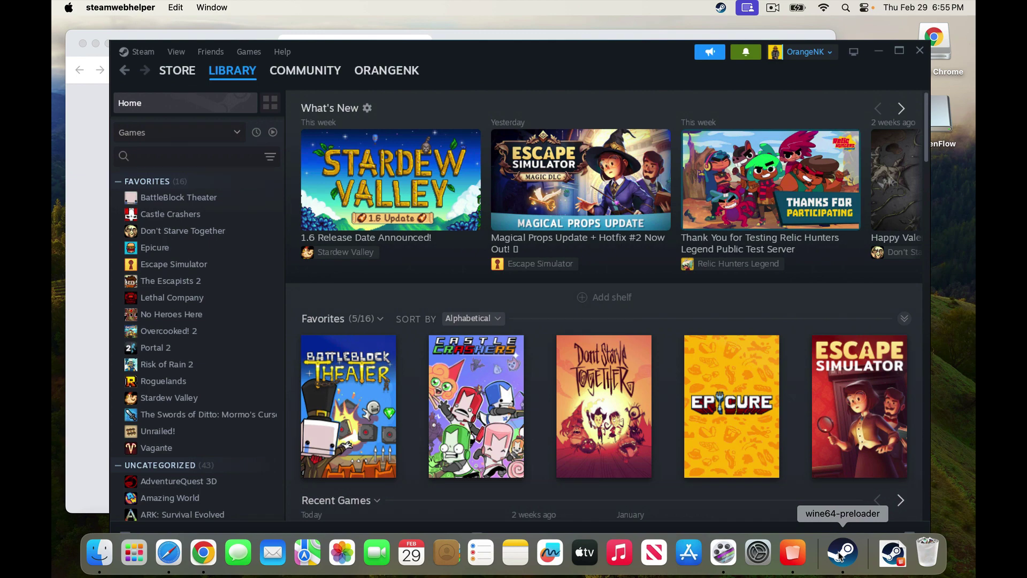
pyautogui.click(797, 552)
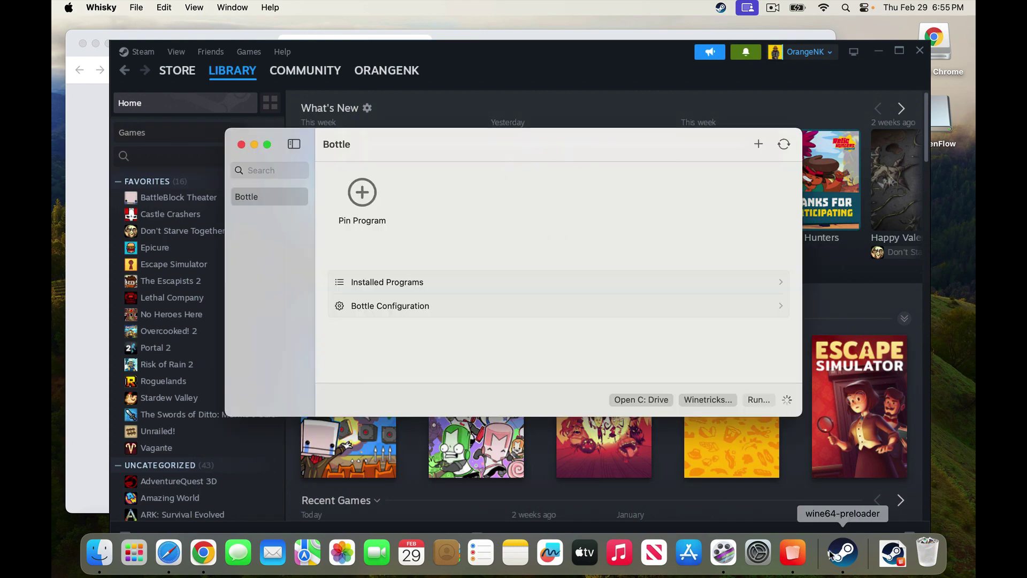
pyautogui.click(841, 556)
pyautogui.moveTo(518, 47); pyautogui.dragTo(512, 25)
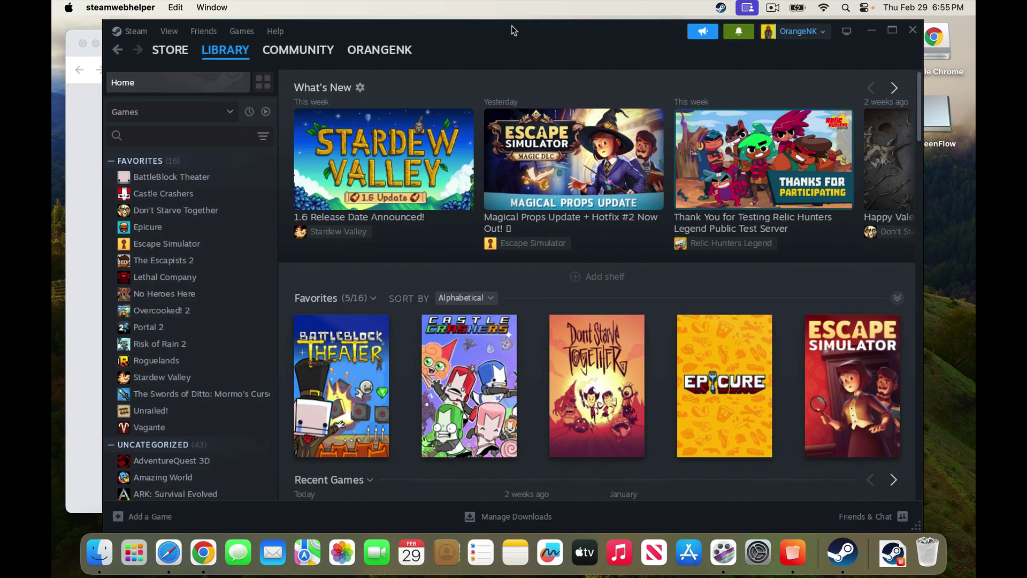
# Install Lethal Company from the library to Local Drive (C:).
pyautogui.click(223, 275)
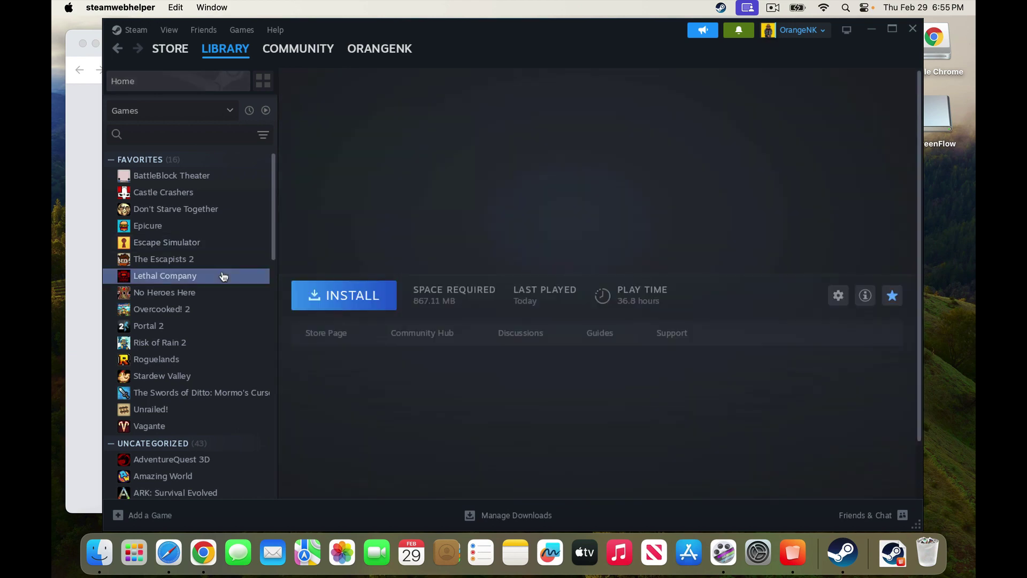
pyautogui.click(348, 298)
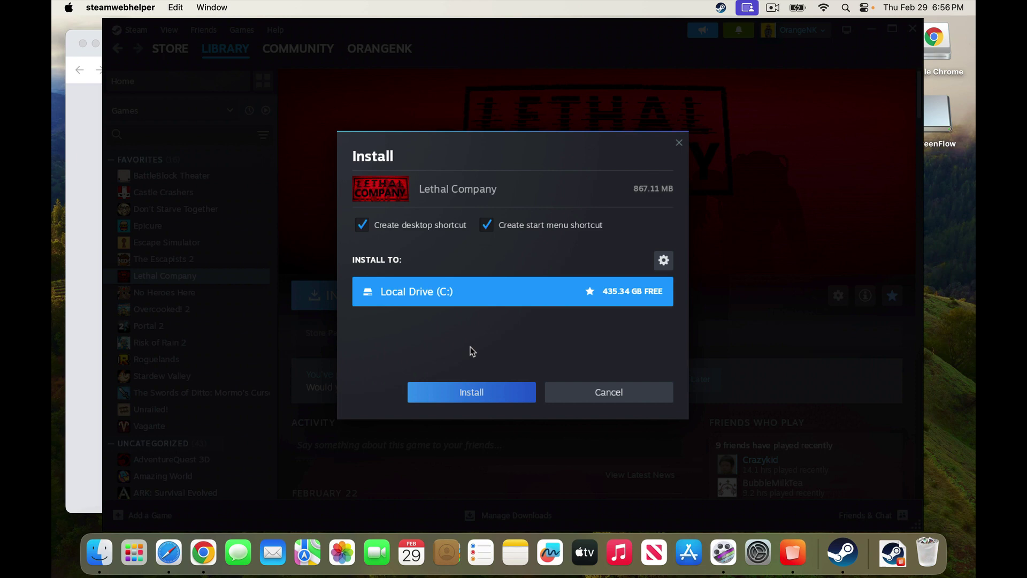
pyautogui.click(489, 389)
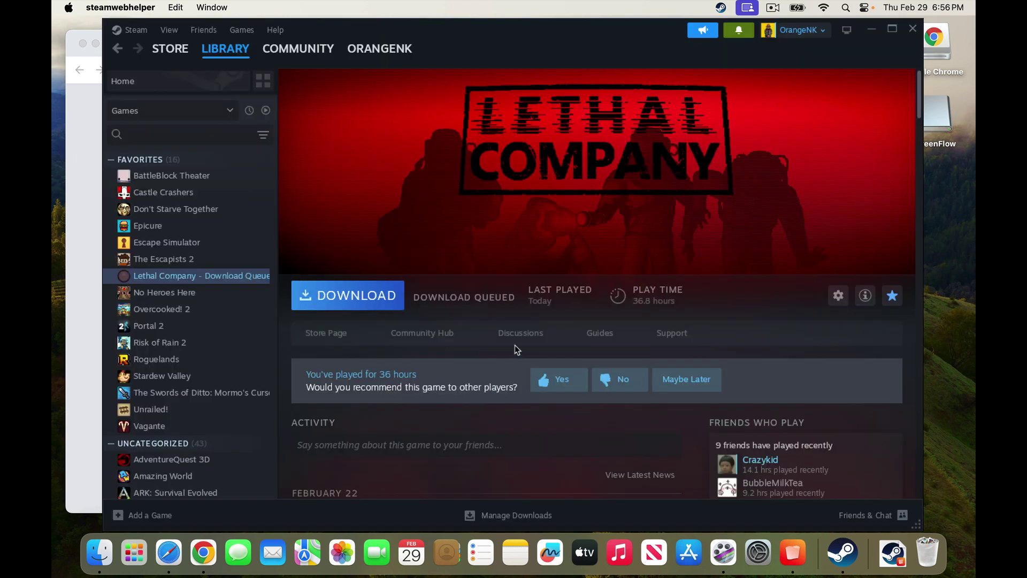
# Set Lethal Company's launch option to runas.exe/user:administrator in its Properties.
pyautogui.rightClick(233, 279)
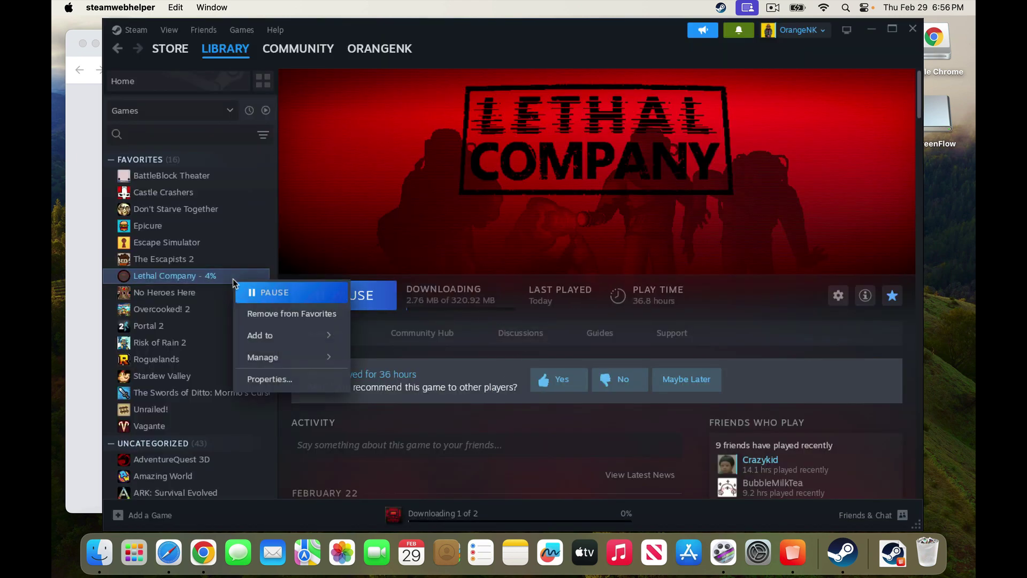
pyautogui.click(268, 379)
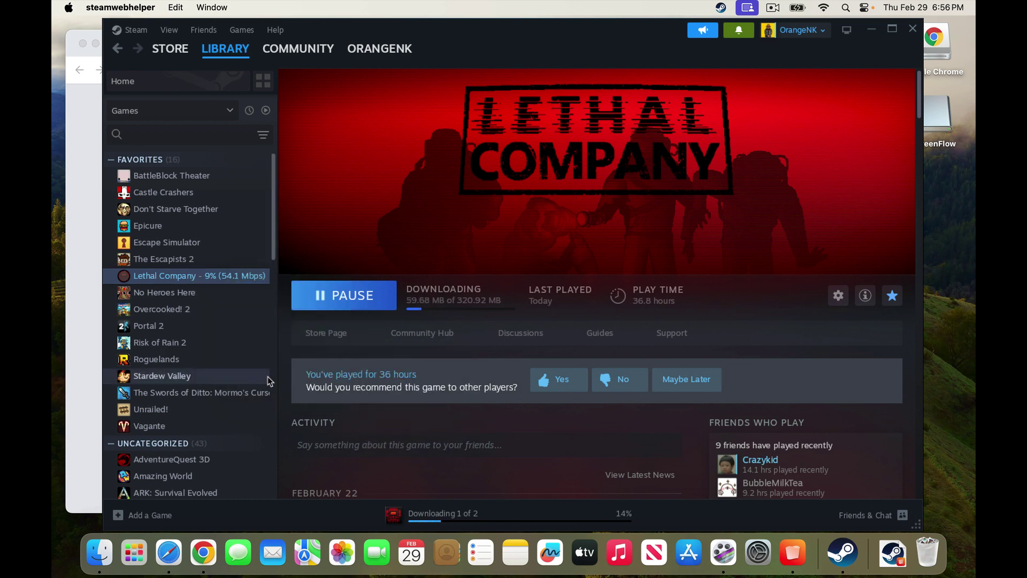
pyautogui.click(486, 305)
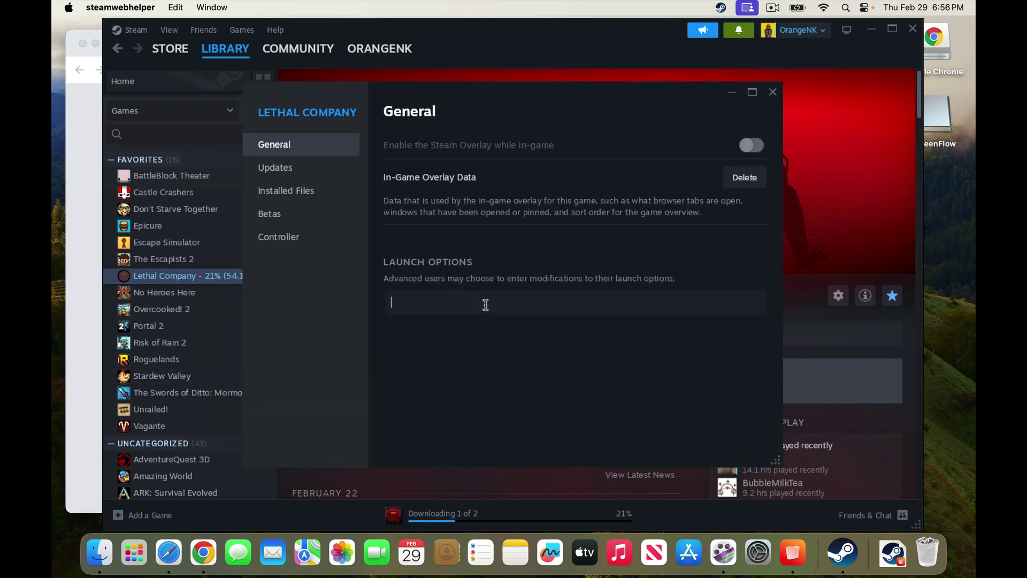
pyautogui.write('runas.exe/')
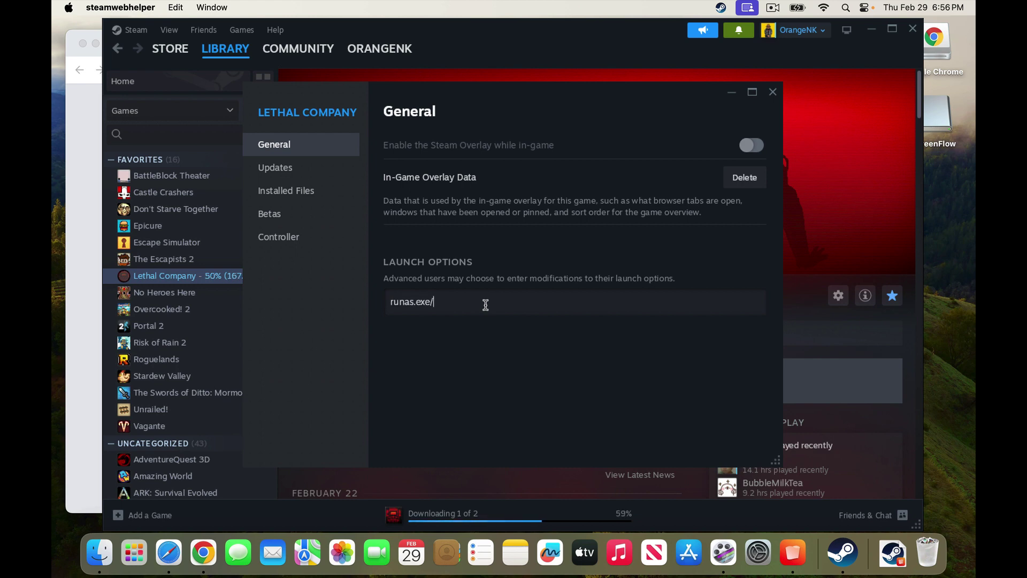
pyautogui.write('user:administrator')
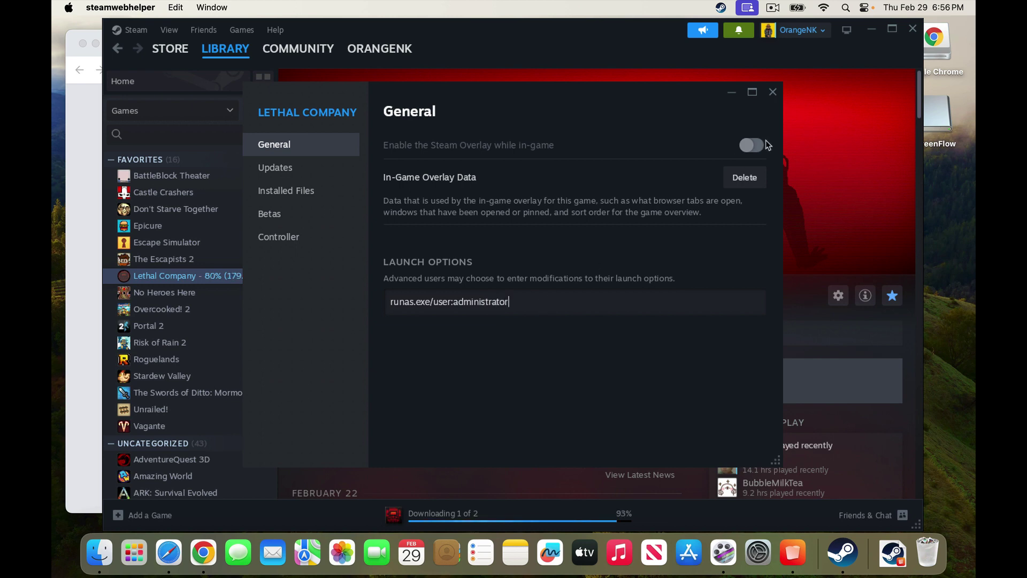
pyautogui.click(773, 92)
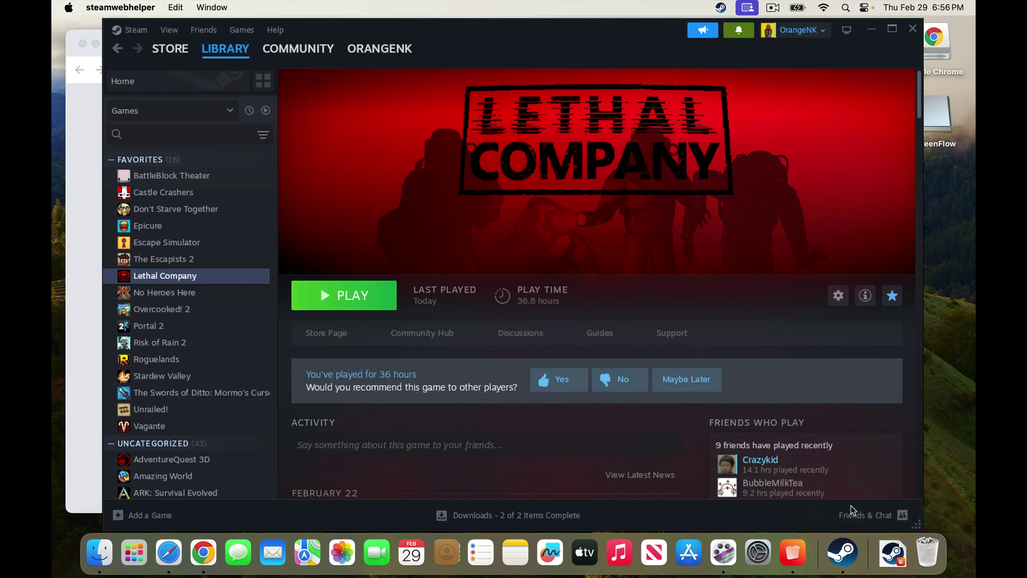
# Set the Friends & Chat status to Invisible, then start Lethal Company with PLAY.
pyautogui.click(851, 507)
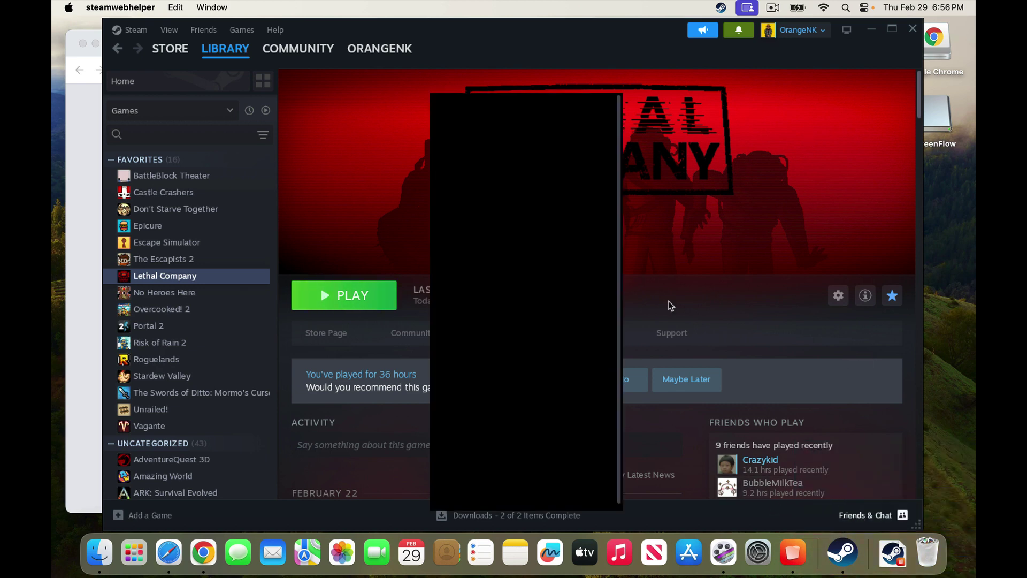
pyautogui.click(619, 103)
pyautogui.click(859, 513)
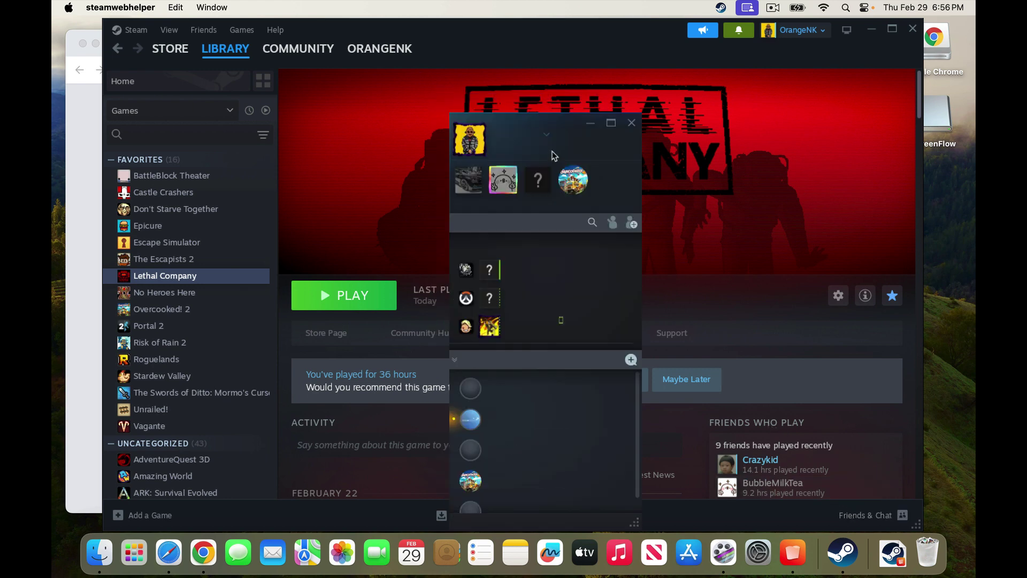
pyautogui.click(547, 135)
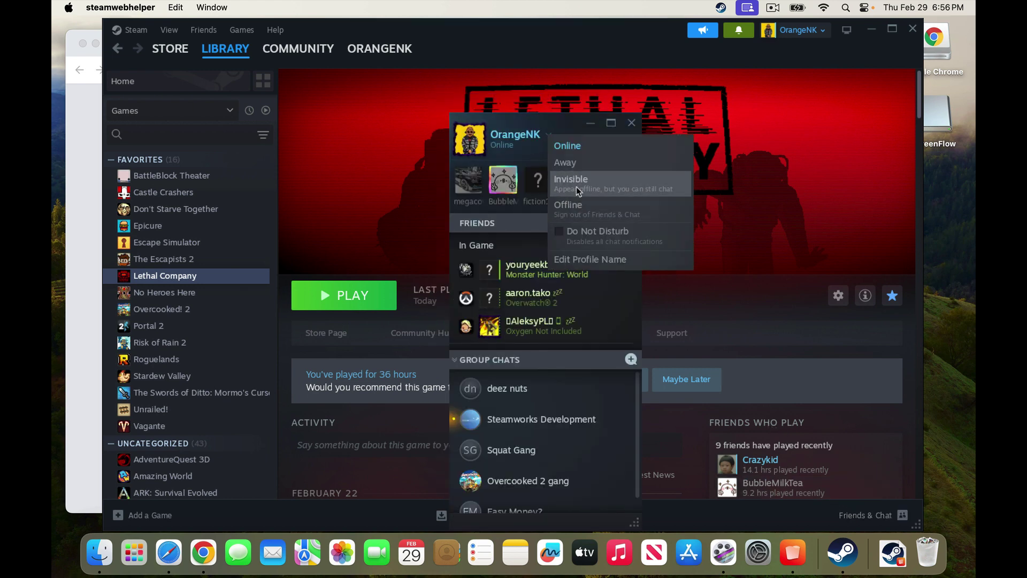
pyautogui.click(578, 191)
pyautogui.click(631, 122)
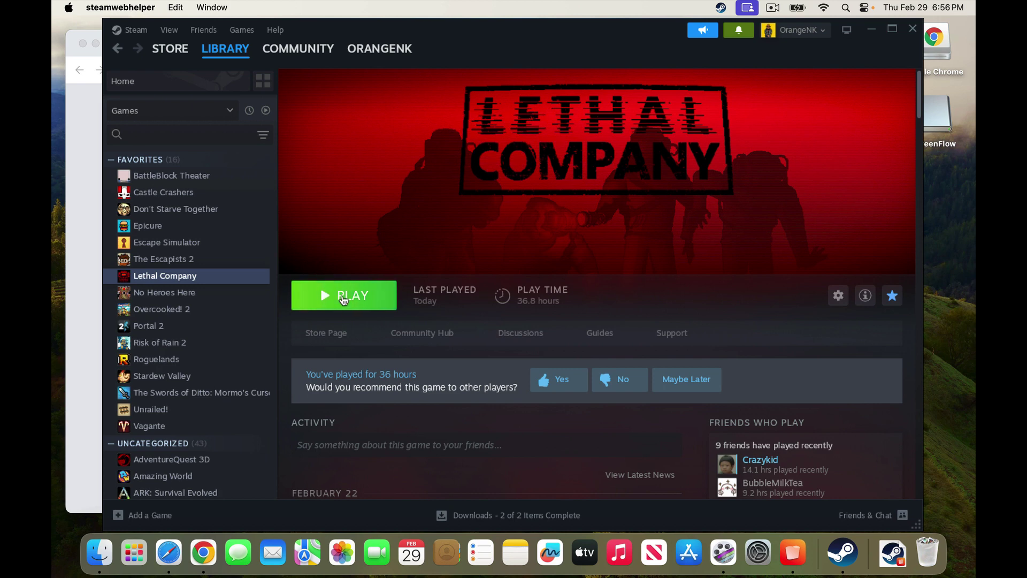
pyautogui.click(344, 300)
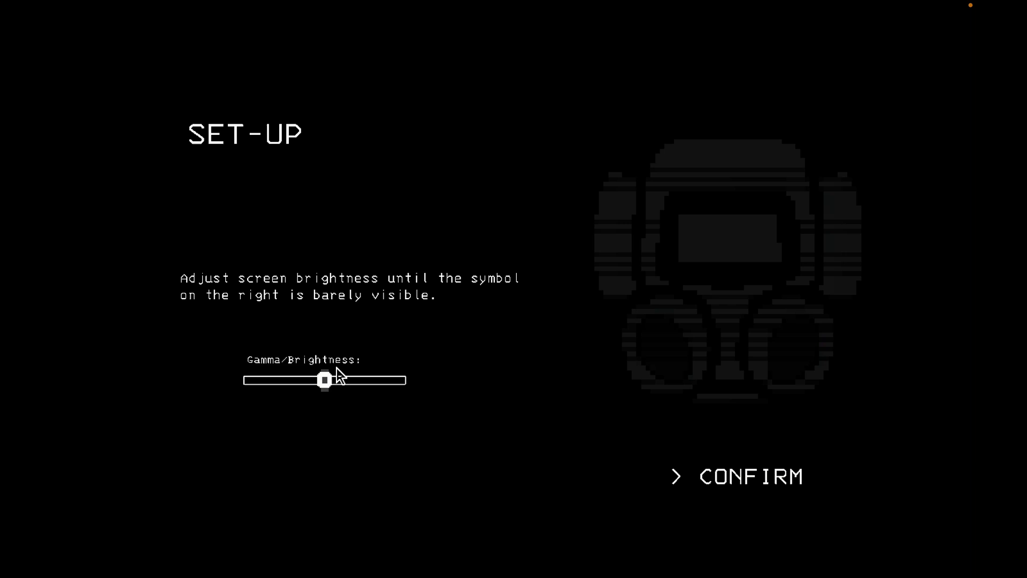
# Accept the default Gamma/Brightness setting and choose Online launch mode.
pyautogui.press('Return')
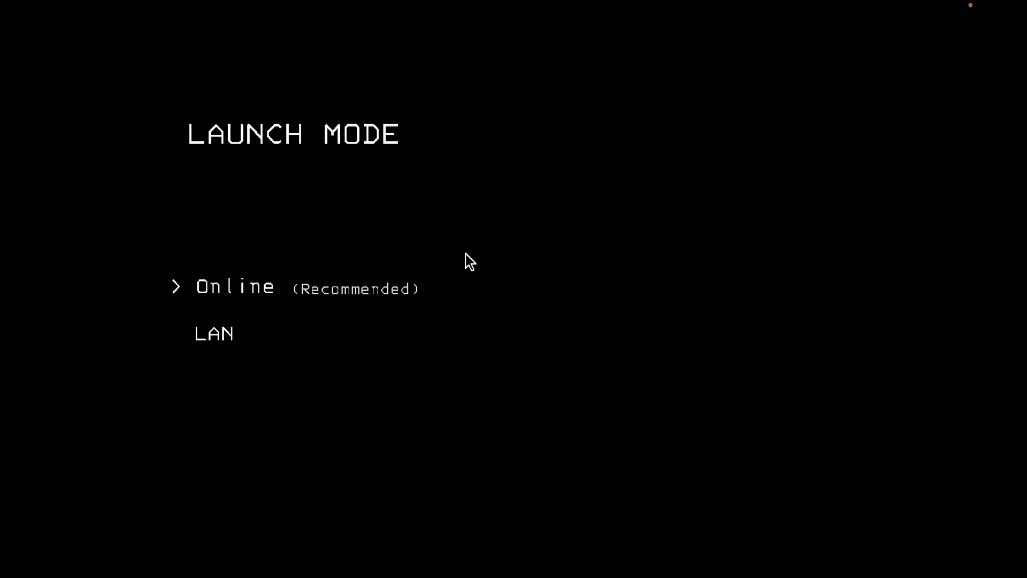
pyautogui.press('Return')
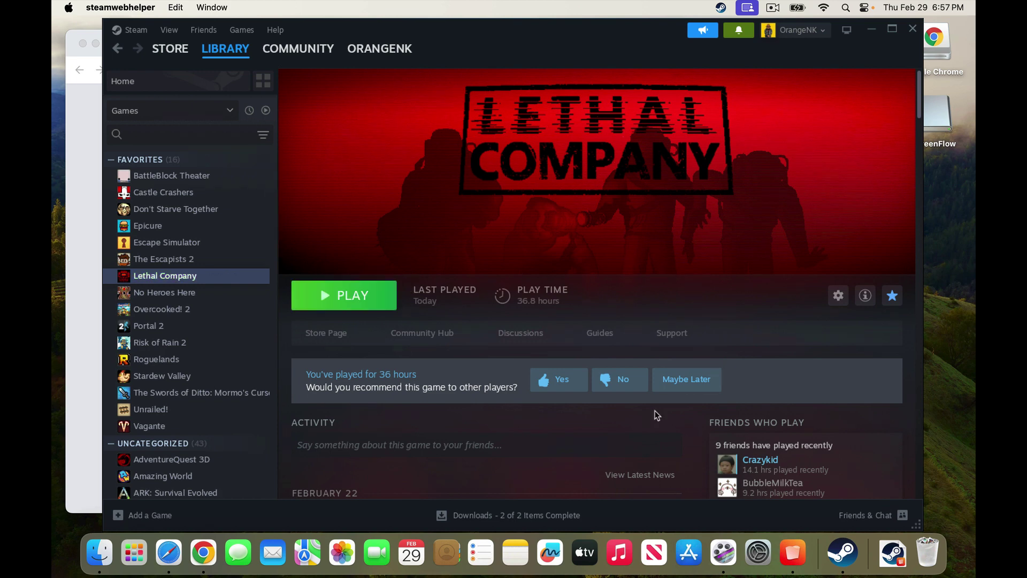
# Open Terminal via Spotlight and run pkill wine64-preloader to shut down Steam.
pyautogui.press('super+space')
pyautogui.write('terminal')
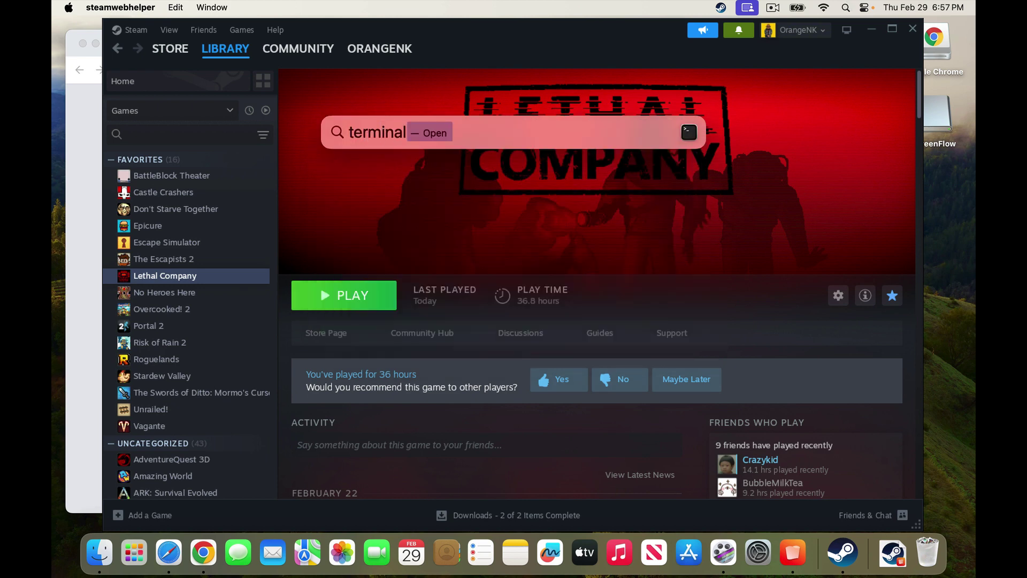
pyautogui.press('Return')
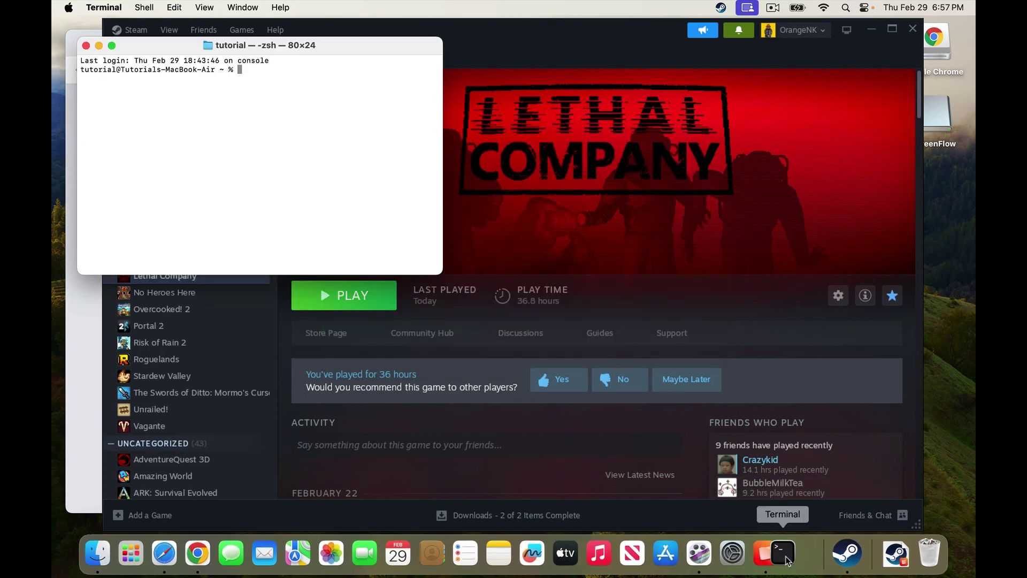
pyautogui.write('pkill w')
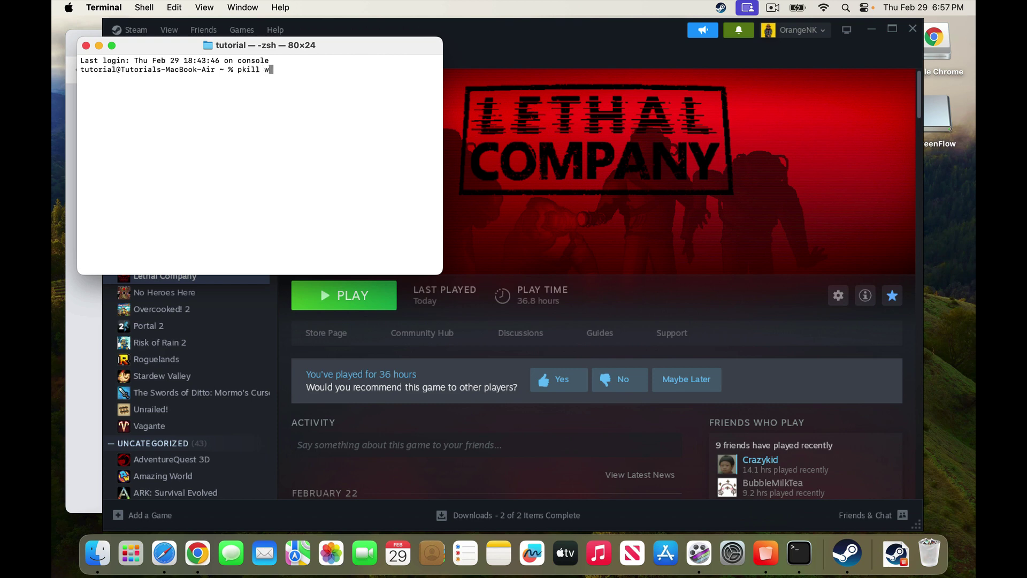
pyautogui.write('ine64-preloader')
pyautogui.press('Return')
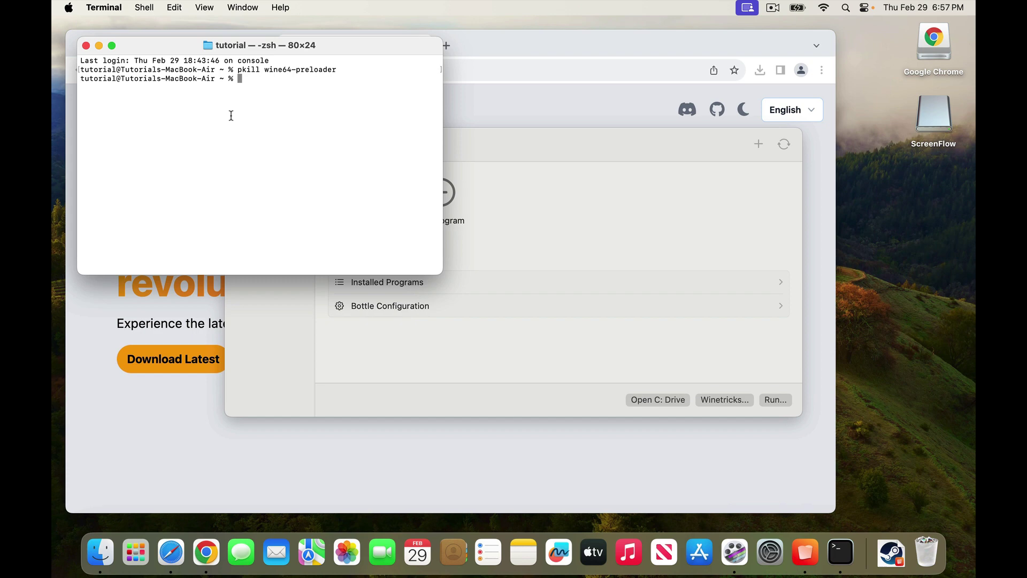
# Close Terminal, return to Chrome and search 'r2modman download' in a new tab.
pyautogui.click(87, 46)
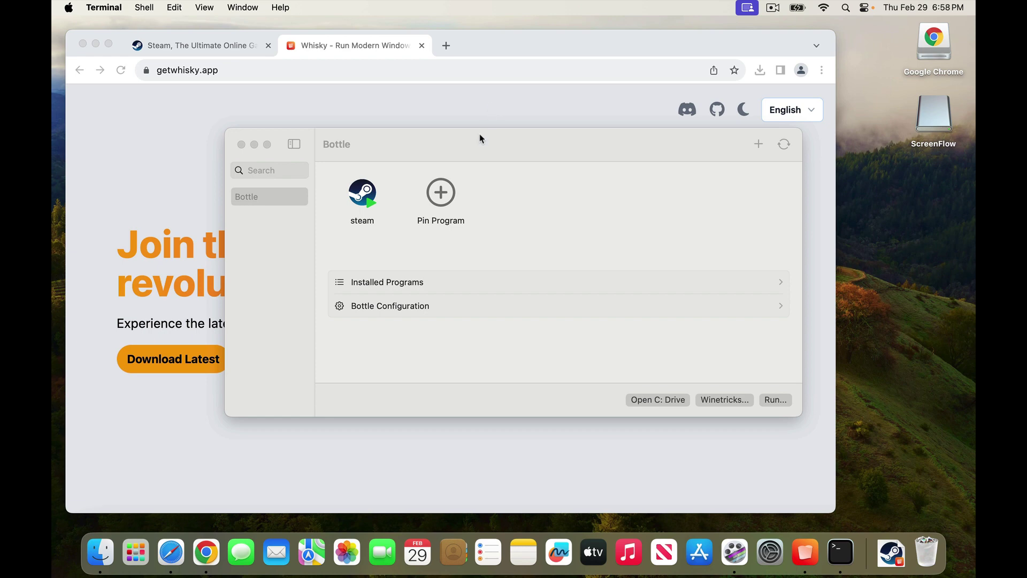
pyautogui.moveTo(479, 137); pyautogui.dragTo(499, 158)
pyautogui.click(499, 116)
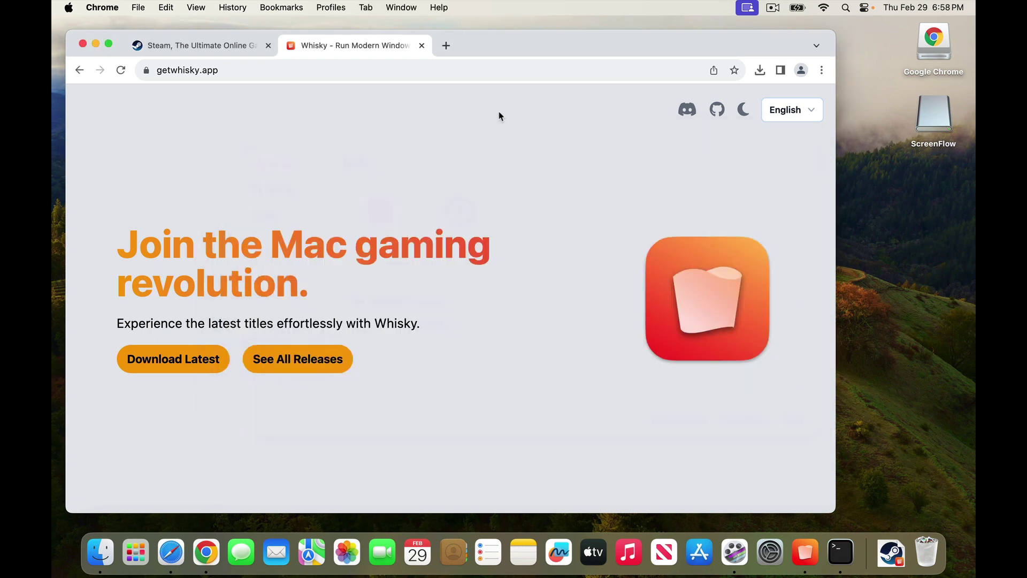
pyautogui.click(446, 43)
pyautogui.write('r2mor')
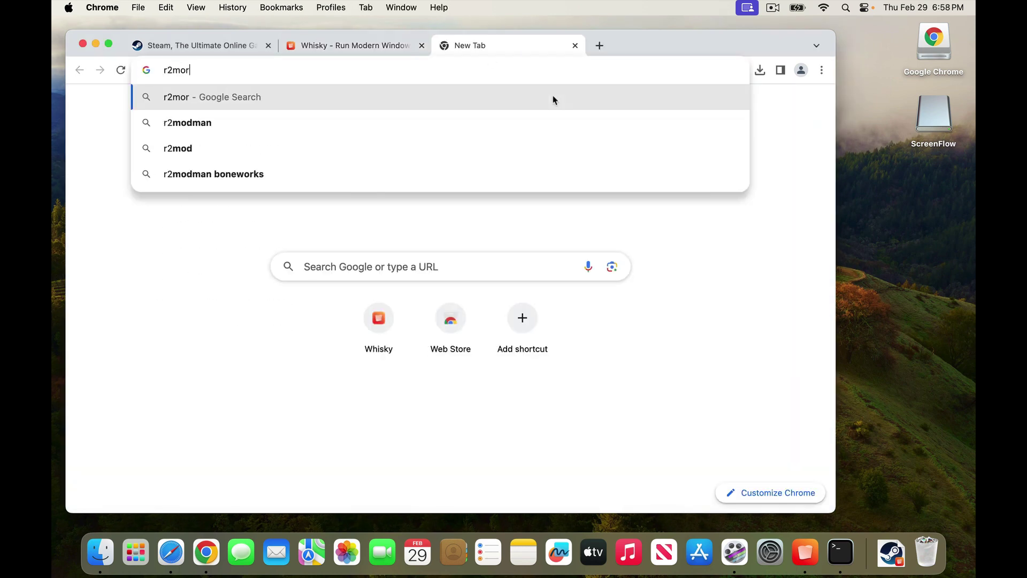
pyautogui.press('BackSpace')
pyautogui.write('dman download')
pyautogui.press('Return')
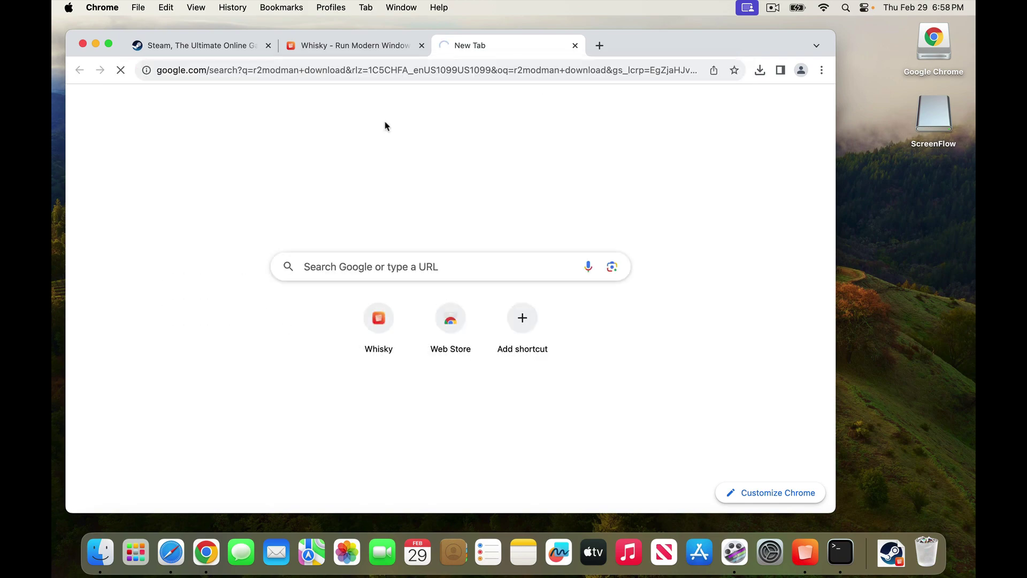
# Download the r2modman package from its Thunderstore page.
pyautogui.click(342, 245)
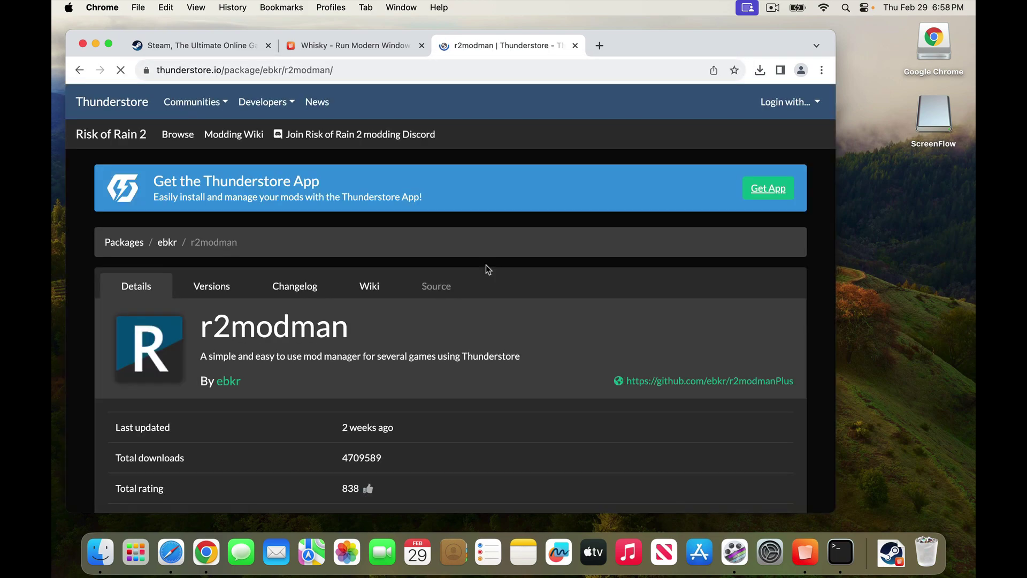
pyautogui.scroll(-10, 541, 356)
pyautogui.scroll(4, 541, 355)
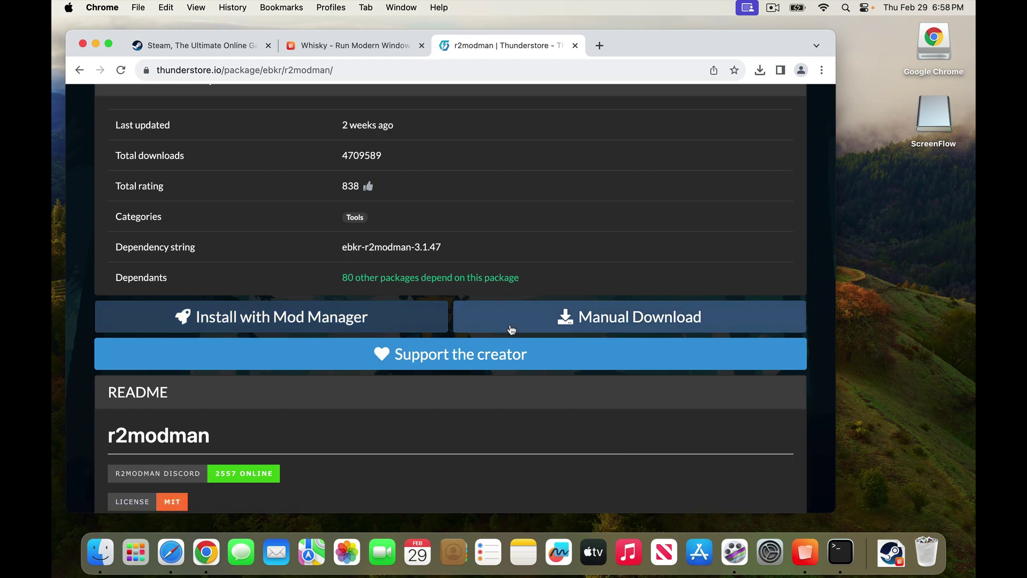
pyautogui.scroll(2, 642, 324)
pyautogui.click(665, 369)
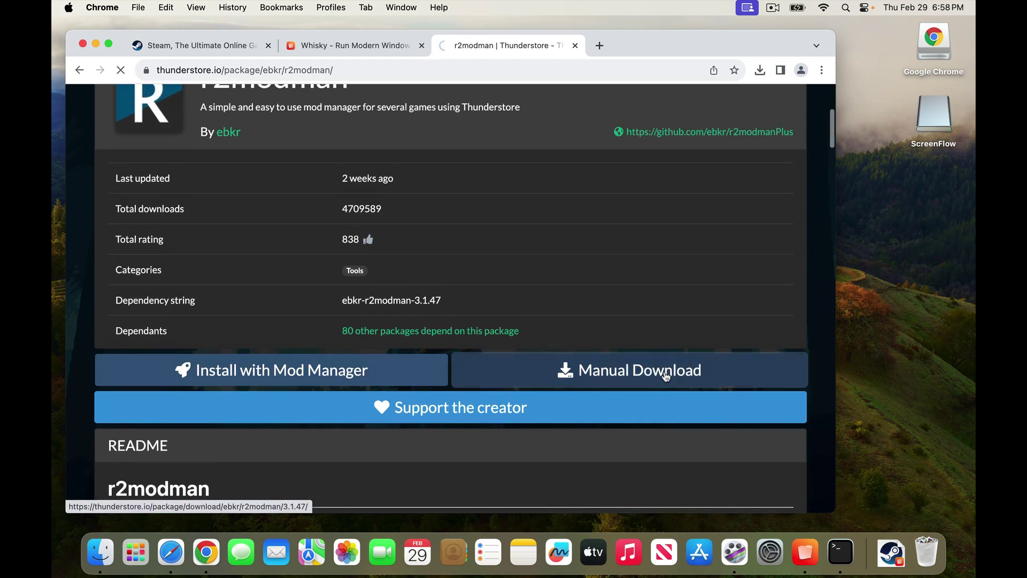
# Reveal the r2modman 3.1.47 zip in the Downloads folder and extract it.
pyautogui.click(761, 71)
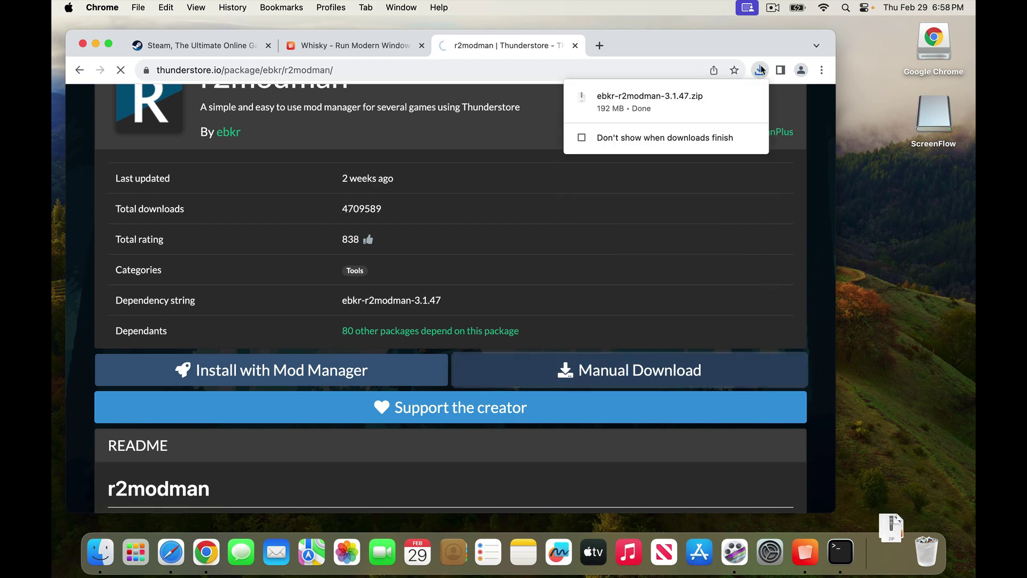
pyautogui.click(761, 70)
pyautogui.click(727, 121)
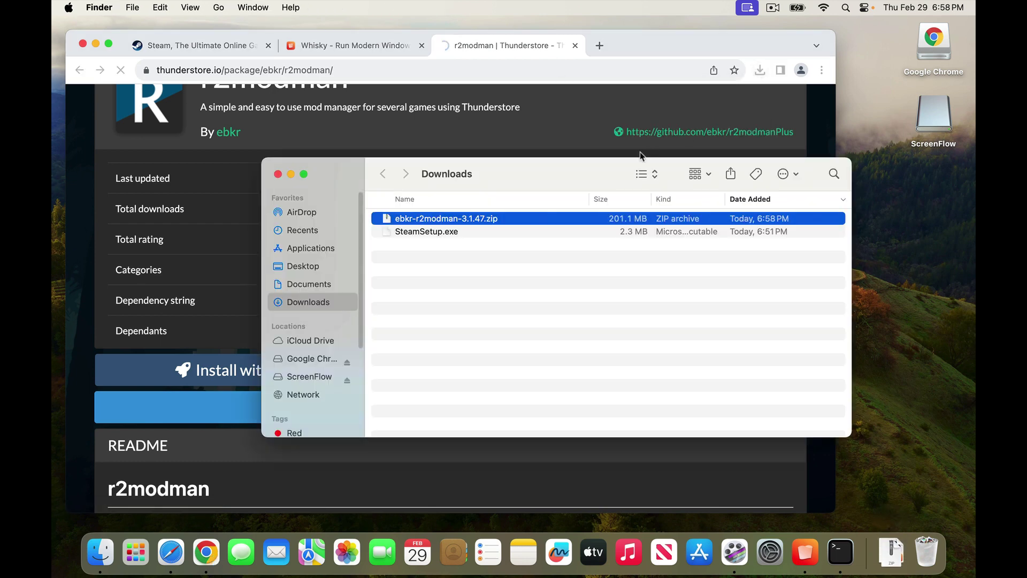
pyautogui.doubleClick(580, 219)
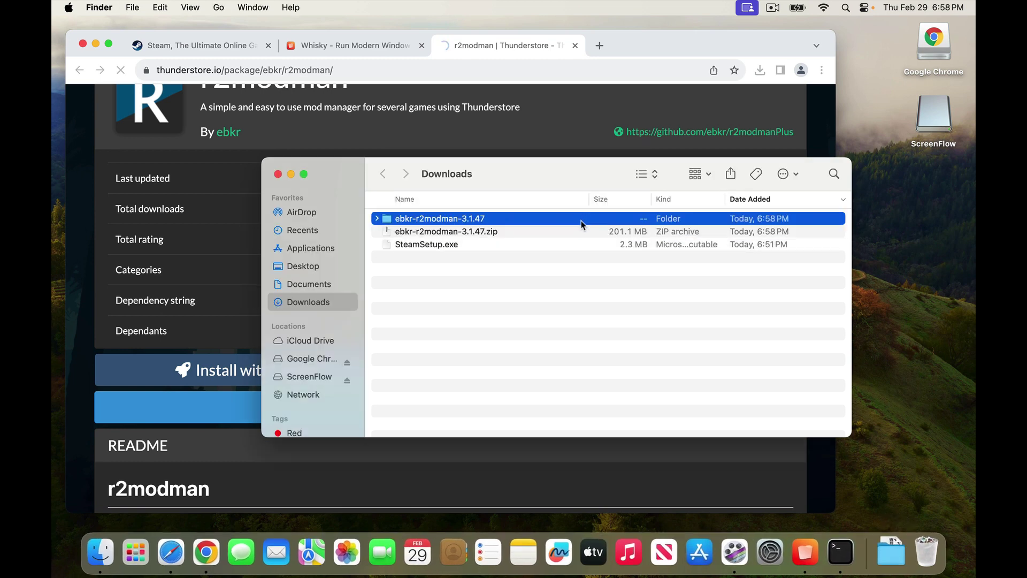
# Run r2modman-Setup-3.1.47.exe from Downloads > ebkr-r2modman-3.1.47 in the Whisky bottle.
pyautogui.click(801, 544)
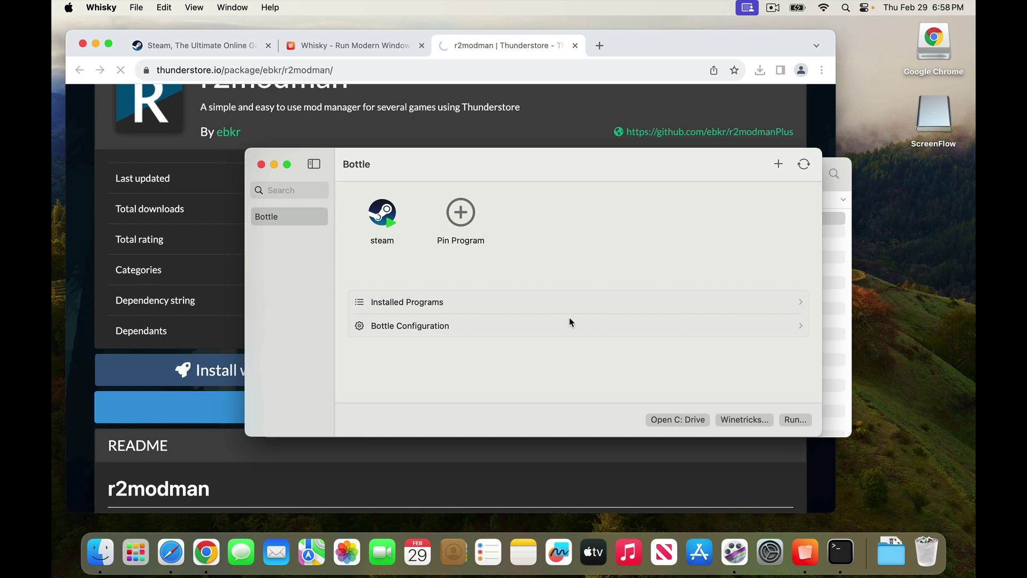
pyautogui.click(796, 419)
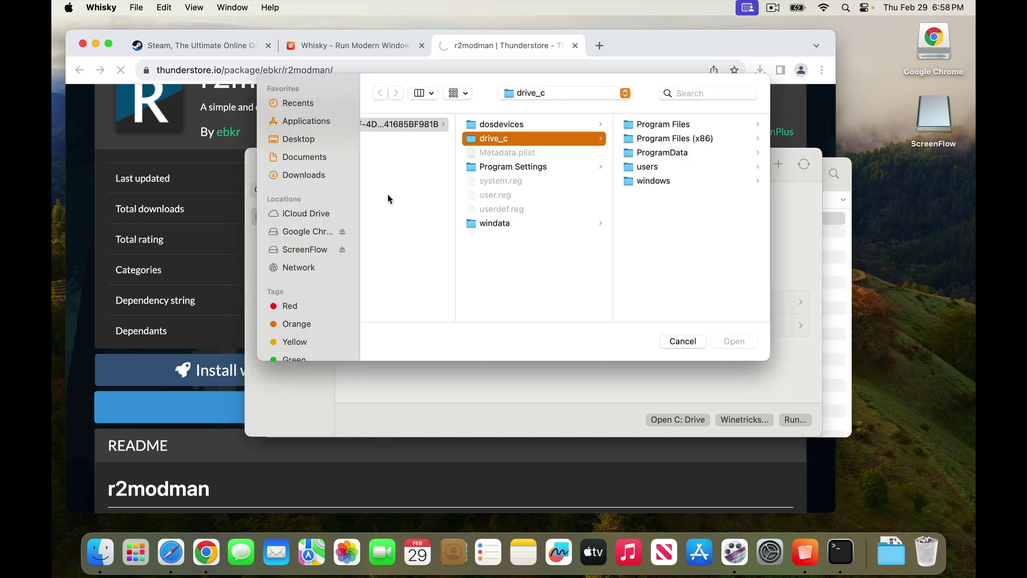
pyautogui.click(332, 176)
pyautogui.click(478, 124)
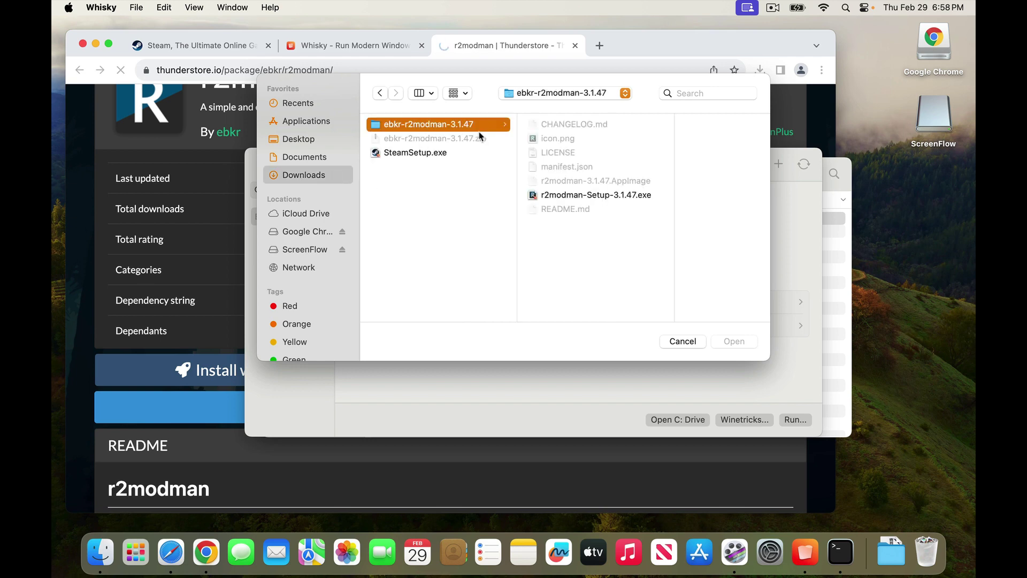
pyautogui.click(601, 195)
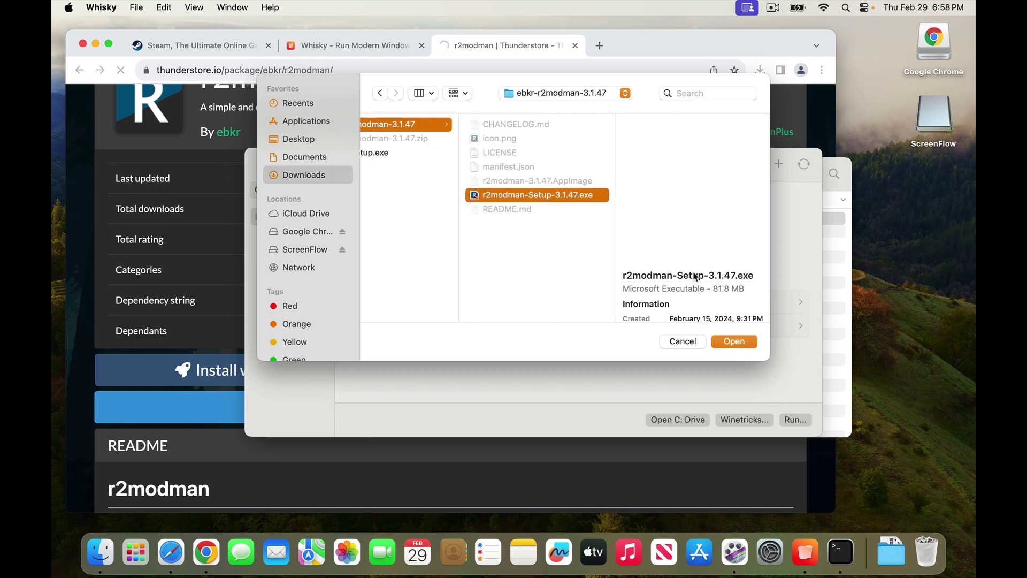
pyautogui.click(742, 341)
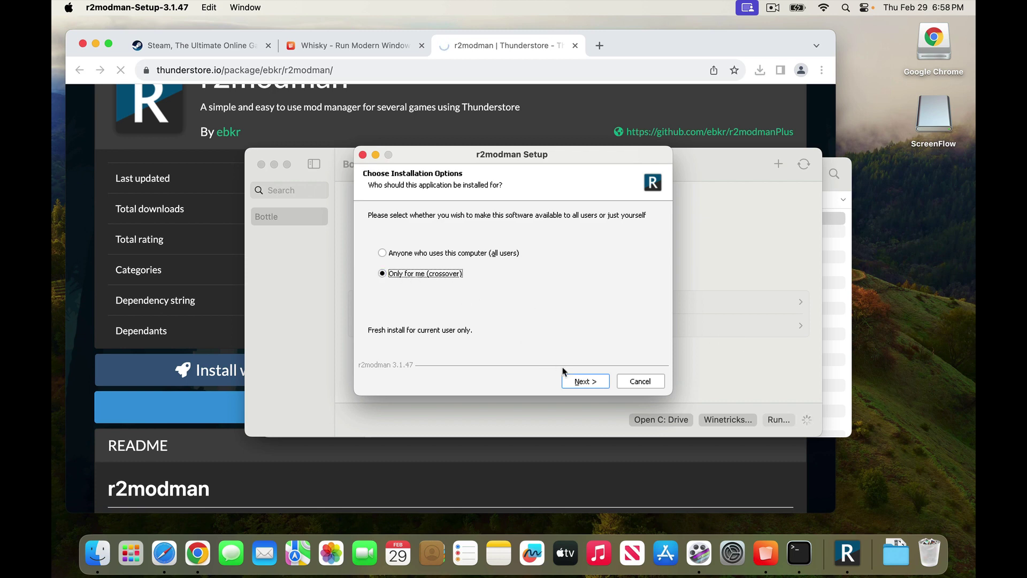
# Install r2modman for the current user to the default folder, finishing with Run r2modman checked.
pyautogui.click(577, 380)
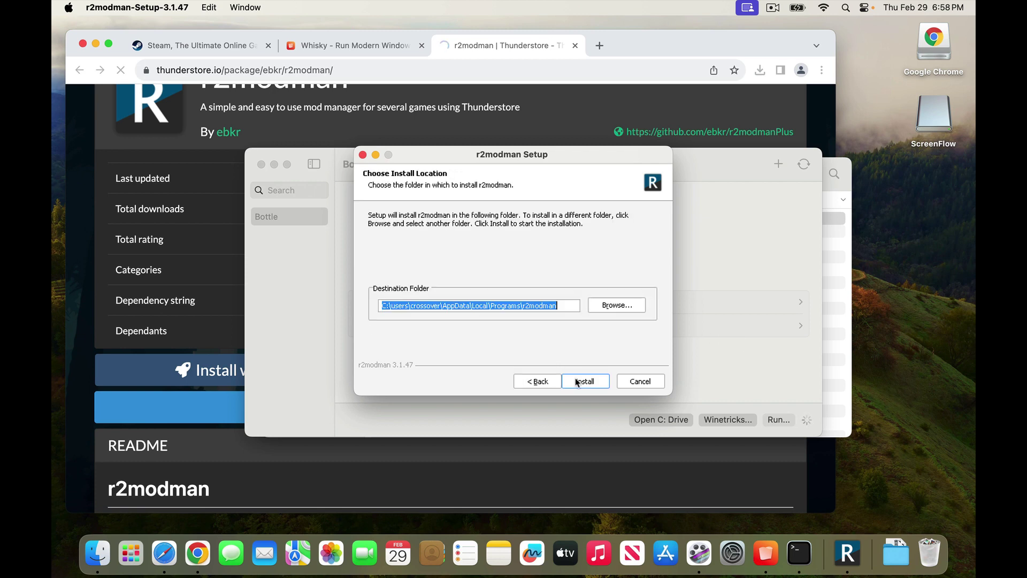
pyautogui.click(463, 304)
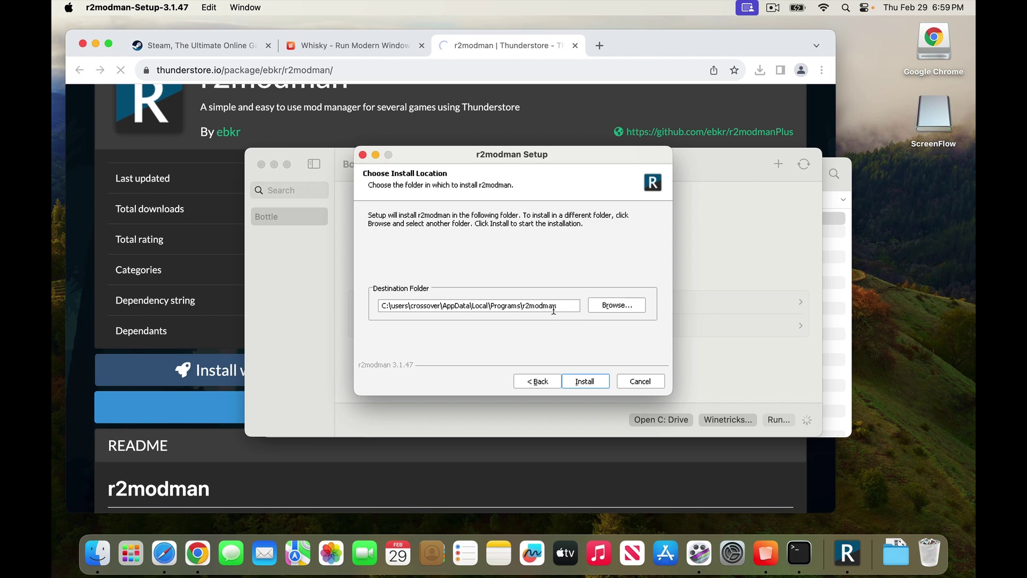
pyautogui.click(591, 377)
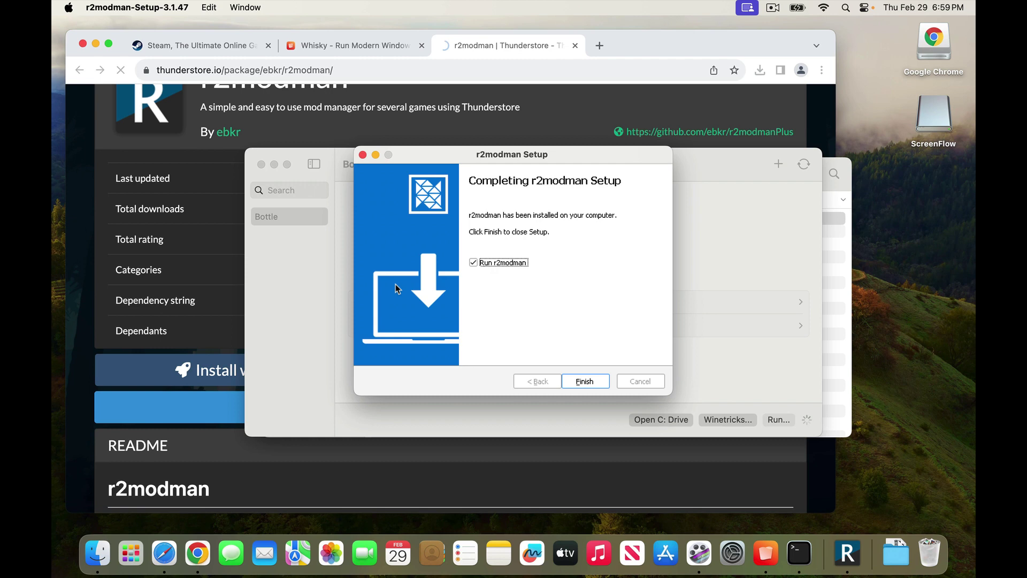
pyautogui.click(591, 383)
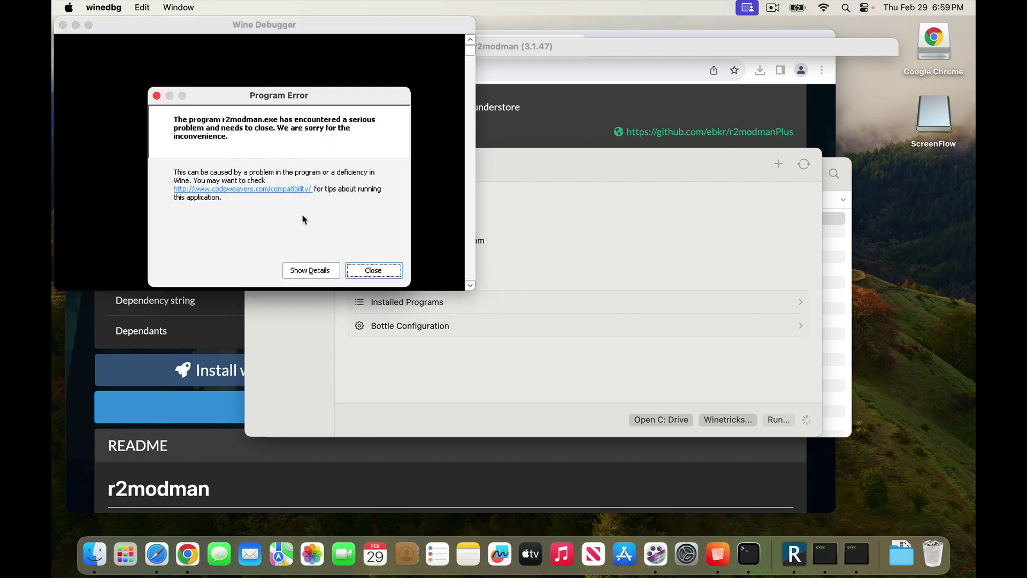
# Dismiss the r2modman crash error and run pkill wine64-preloader in Terminal.
pyautogui.click(376, 271)
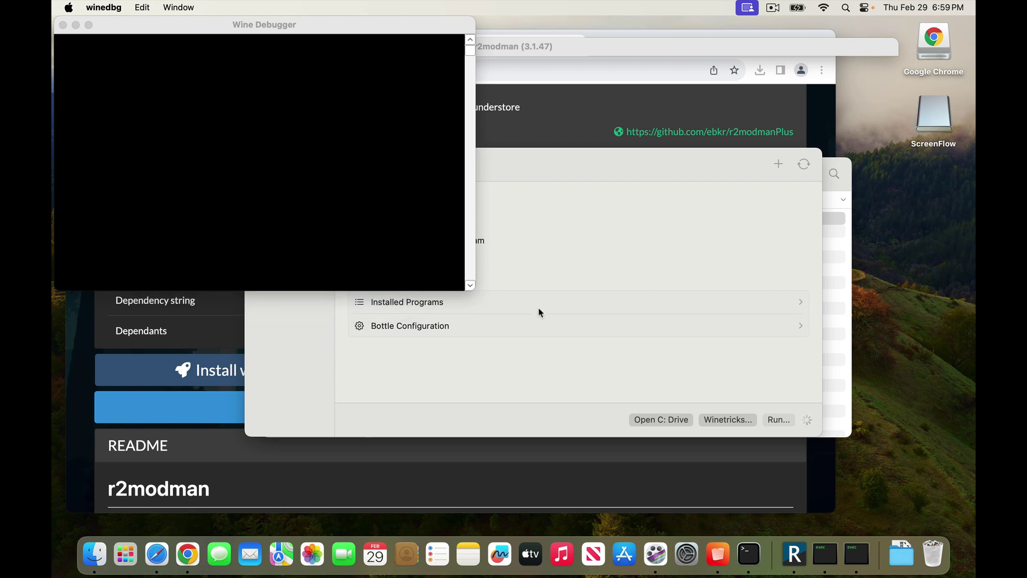
pyautogui.click(751, 555)
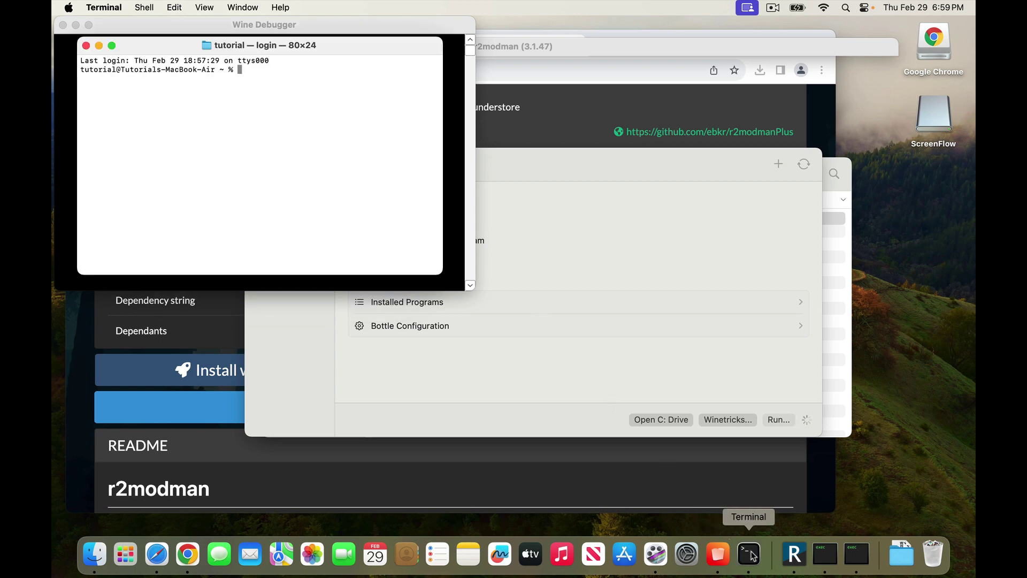
pyautogui.moveTo(425, 45); pyautogui.dragTo(638, 275)
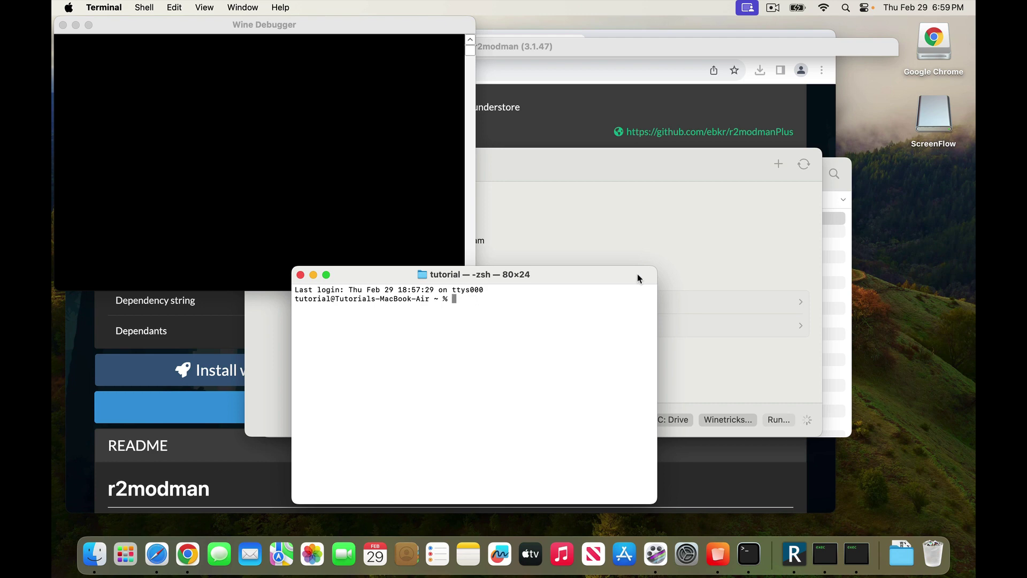
pyautogui.write('pkill')
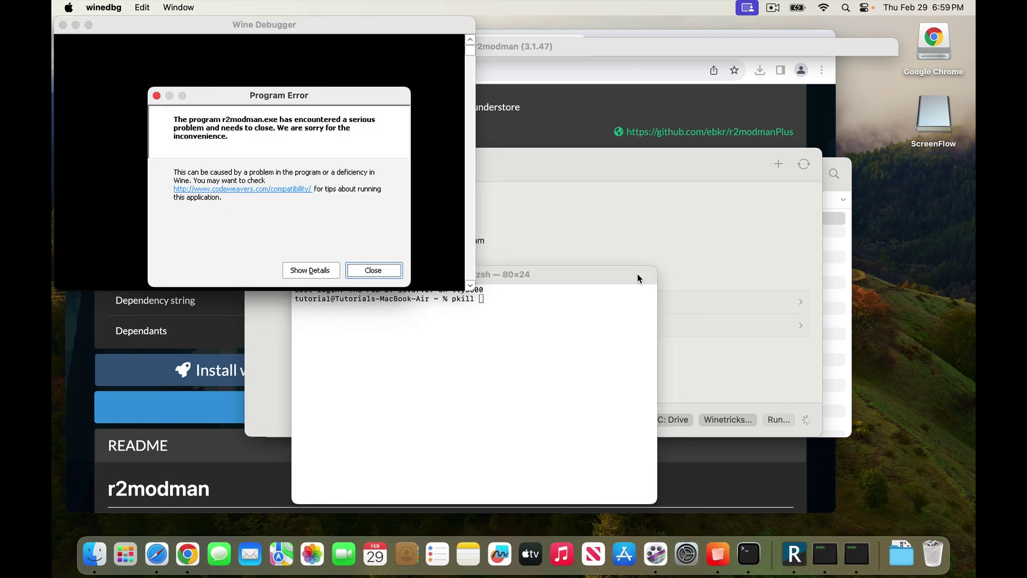
pyautogui.click(637, 274)
pyautogui.write('wine64-preloade')
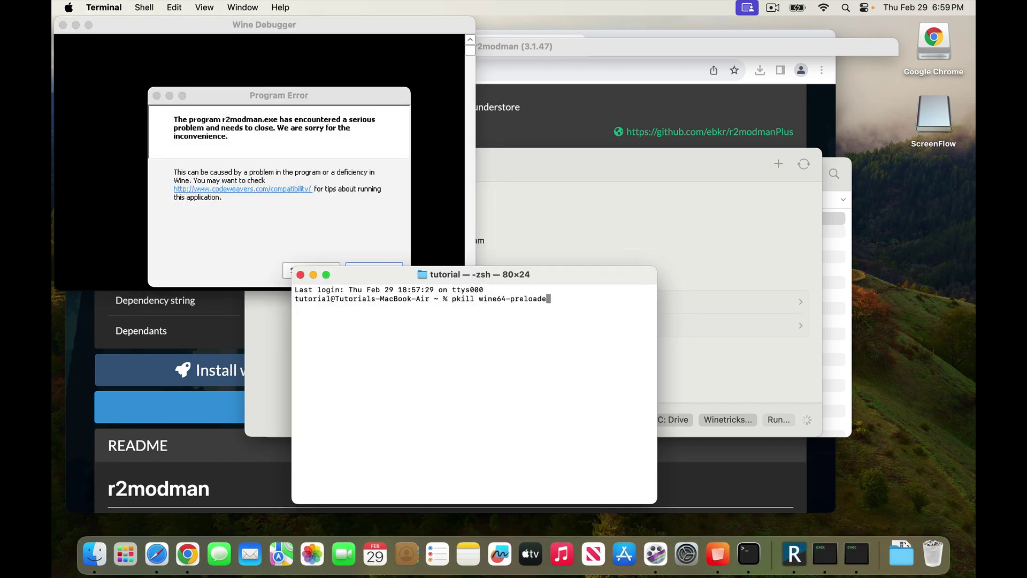
pyautogui.write('r')
pyautogui.press('Return')
pyautogui.moveTo(584, 274); pyautogui.dragTo(618, 261)
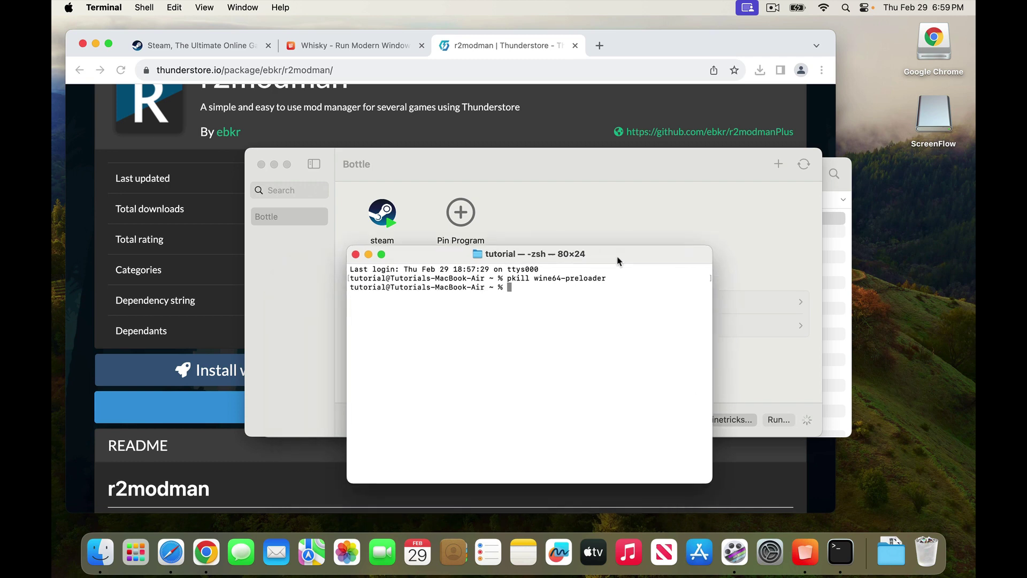
# Close Terminal, bring back Whisky's Bottle window, and choose Don't Check for updates.
pyautogui.click(356, 255)
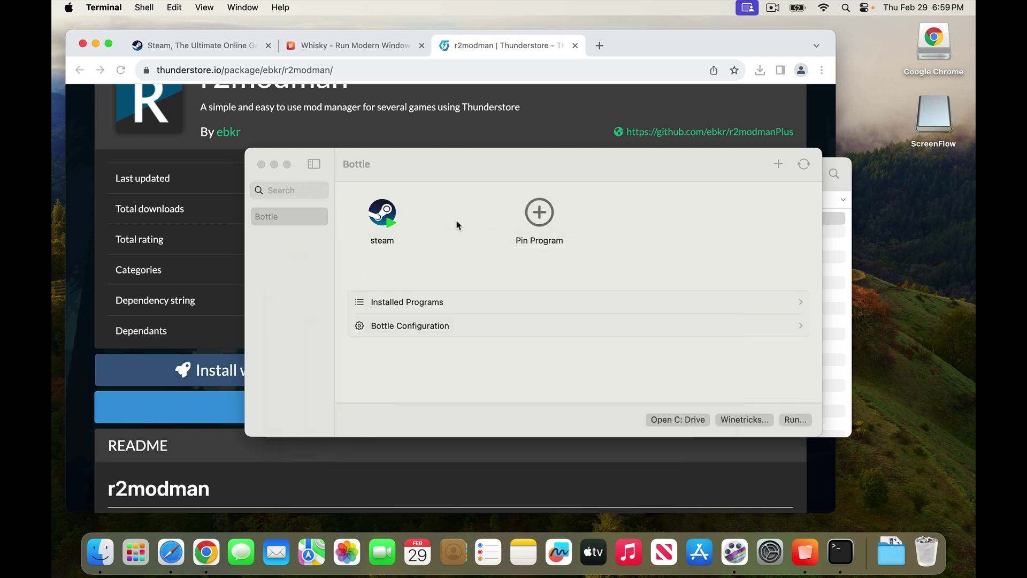
pyautogui.click(461, 204)
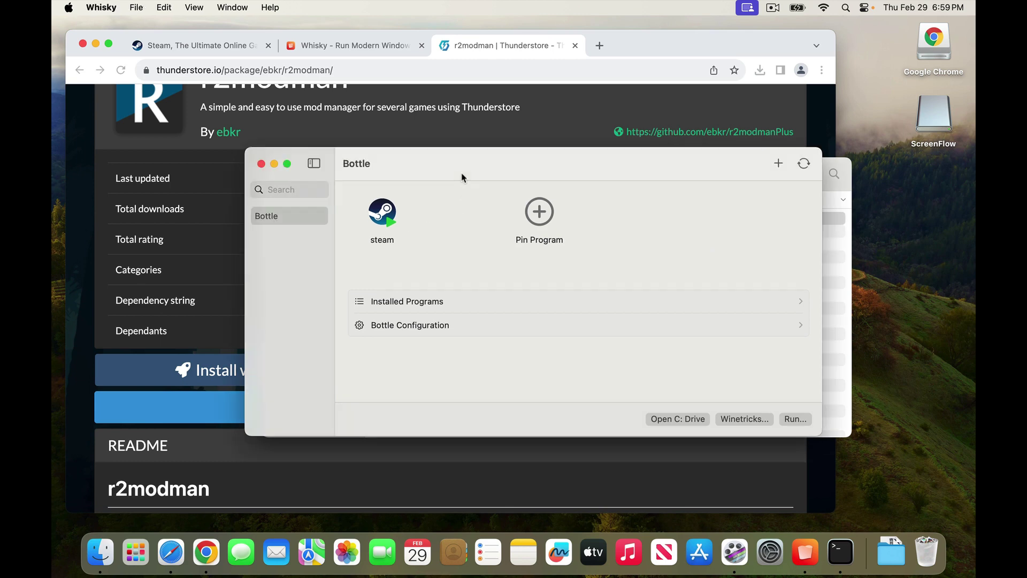
pyautogui.click(274, 164)
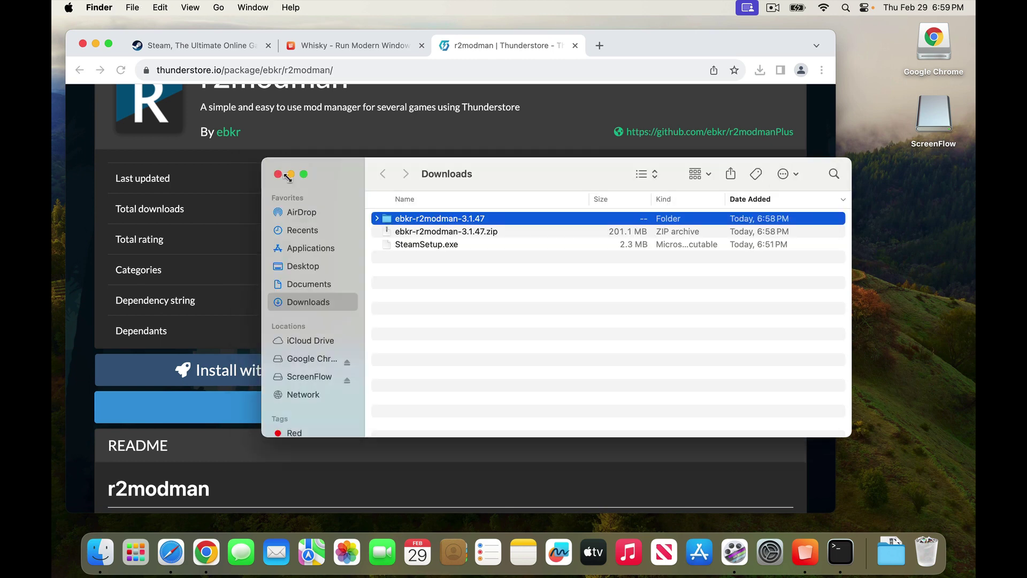
pyautogui.click(805, 552)
pyautogui.click(516, 186)
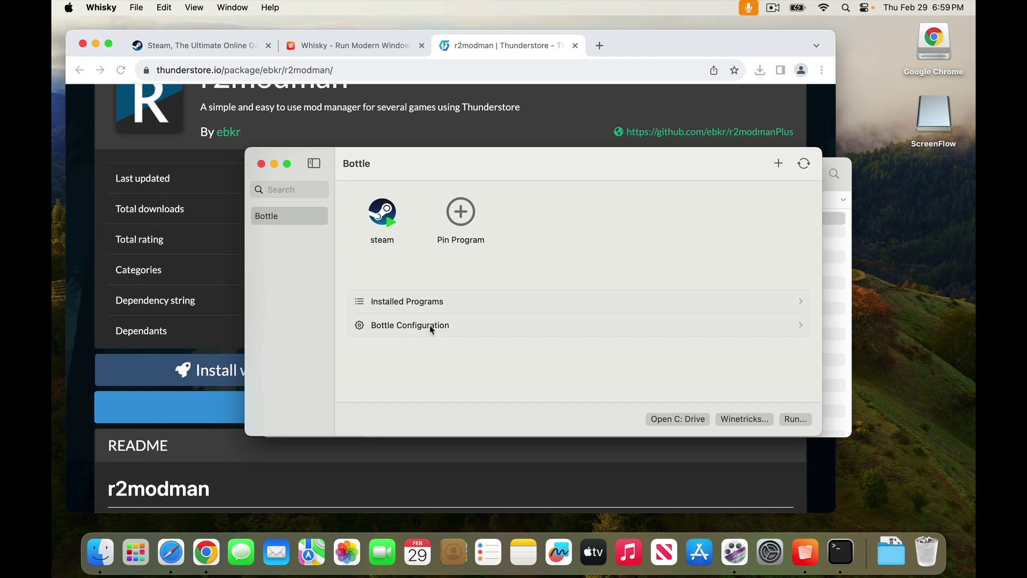
# Add a winhttp DLL override (native, builtin) in the bottle's Wine configuration and apply it.
pyautogui.click(406, 328)
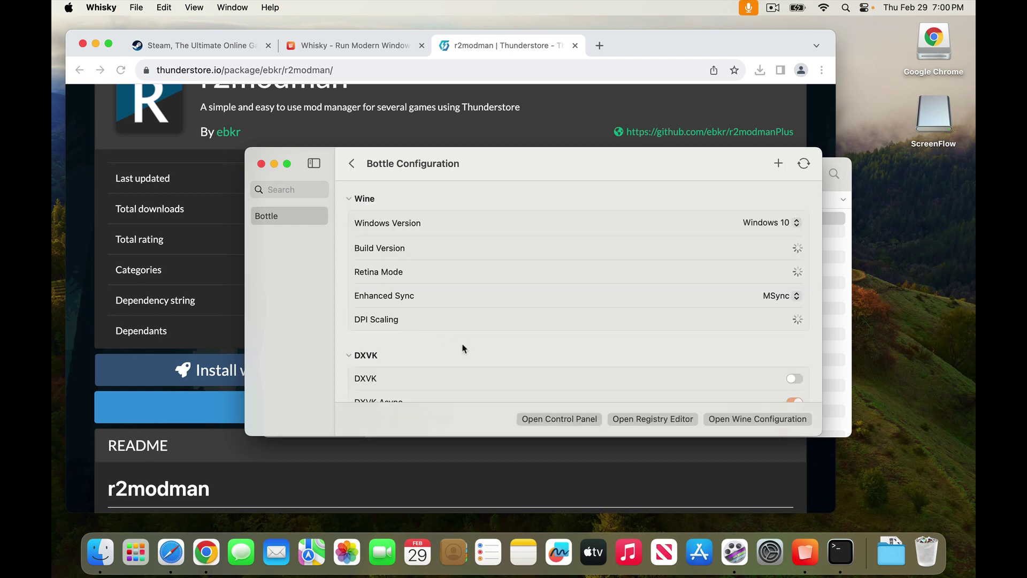
pyautogui.click(749, 420)
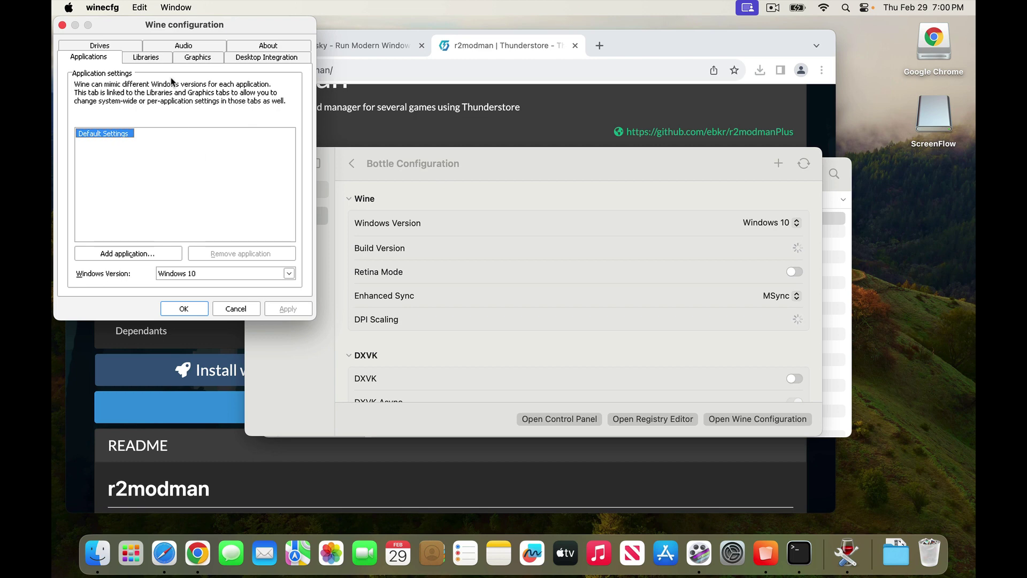
pyautogui.click(159, 59)
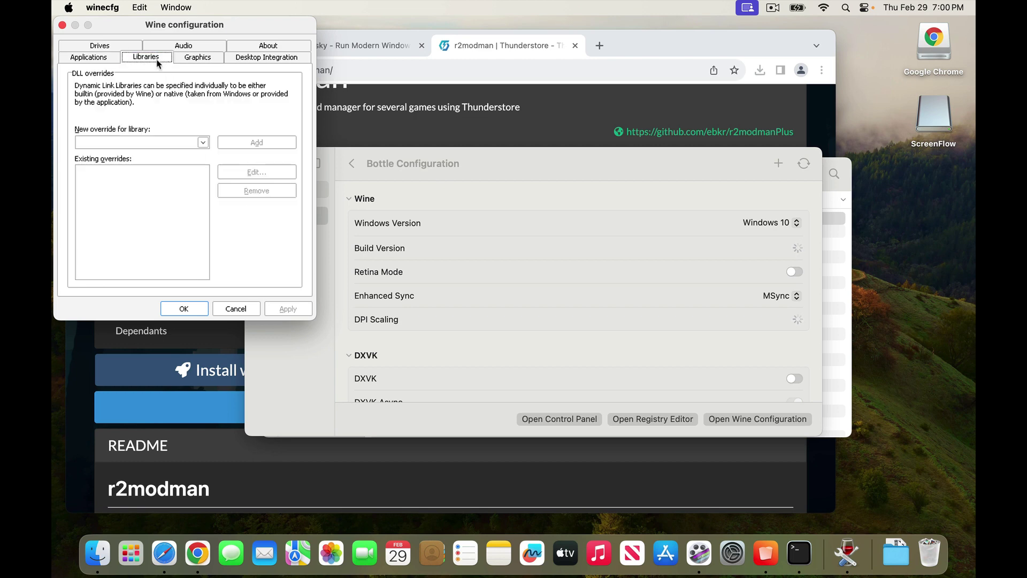
pyautogui.click(203, 143)
pyautogui.write('winhttp')
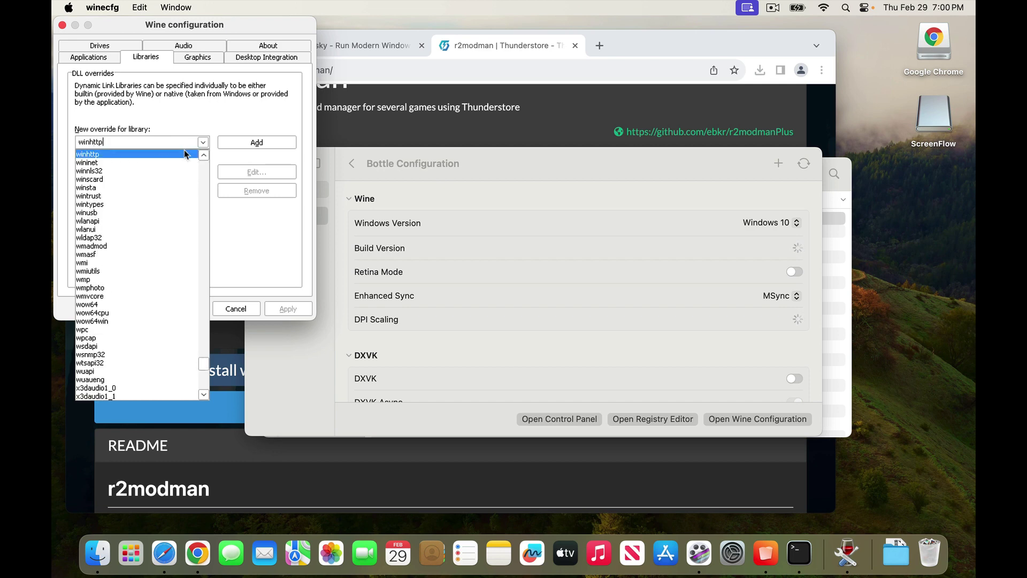
pyautogui.press('Return')
pyautogui.click(243, 143)
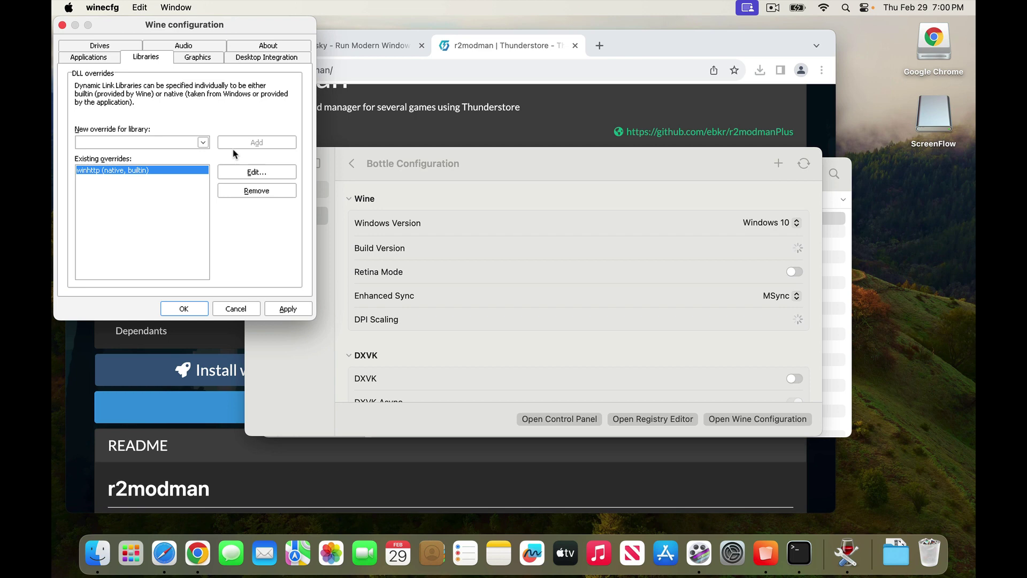
pyautogui.click(290, 311)
pyautogui.click(185, 308)
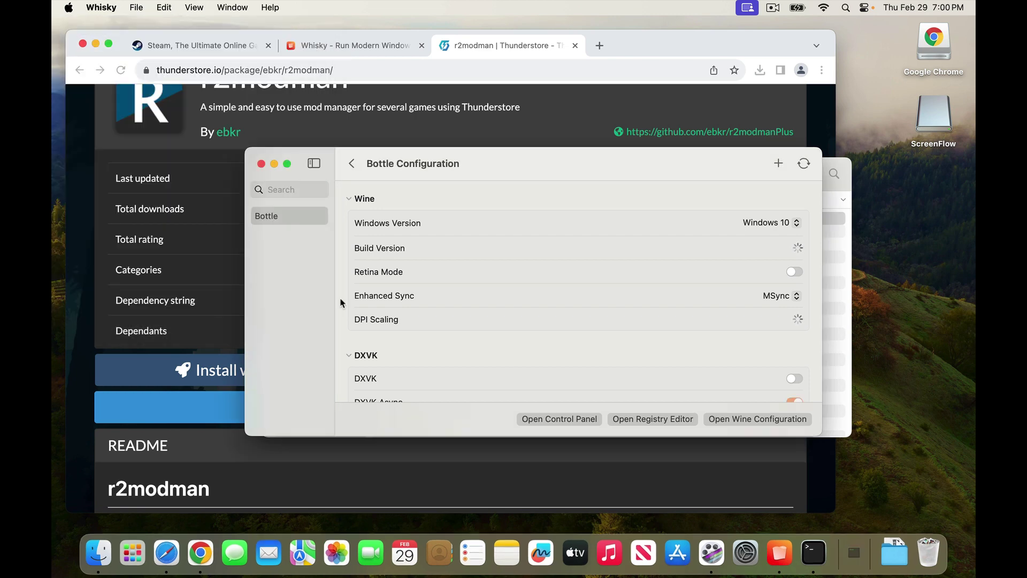
# Create a new pinned program named r2modman in the bottle and browse for its executable.
pyautogui.click(351, 164)
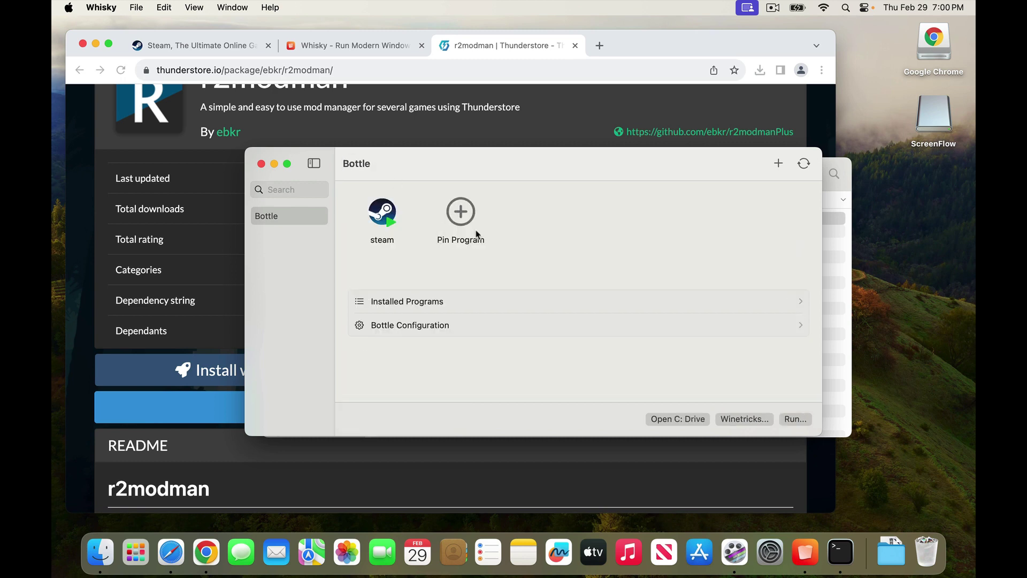
pyautogui.click(460, 213)
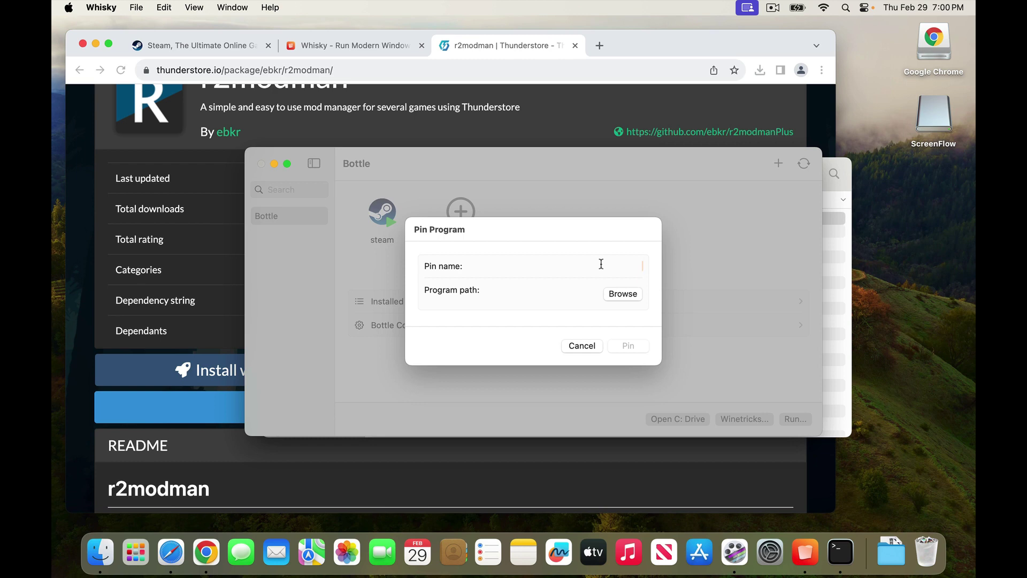
pyautogui.write('r2modman')
pyautogui.click(628, 298)
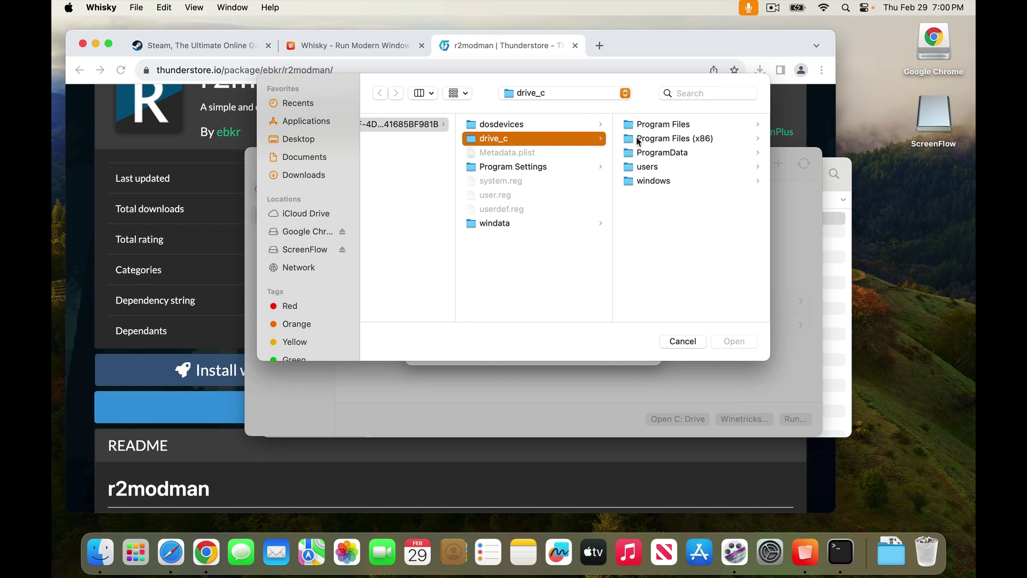
# Navigate to users > crossover > AppData > Local > Programs > r2modman and select r2modman.exe.
pyautogui.click(646, 166)
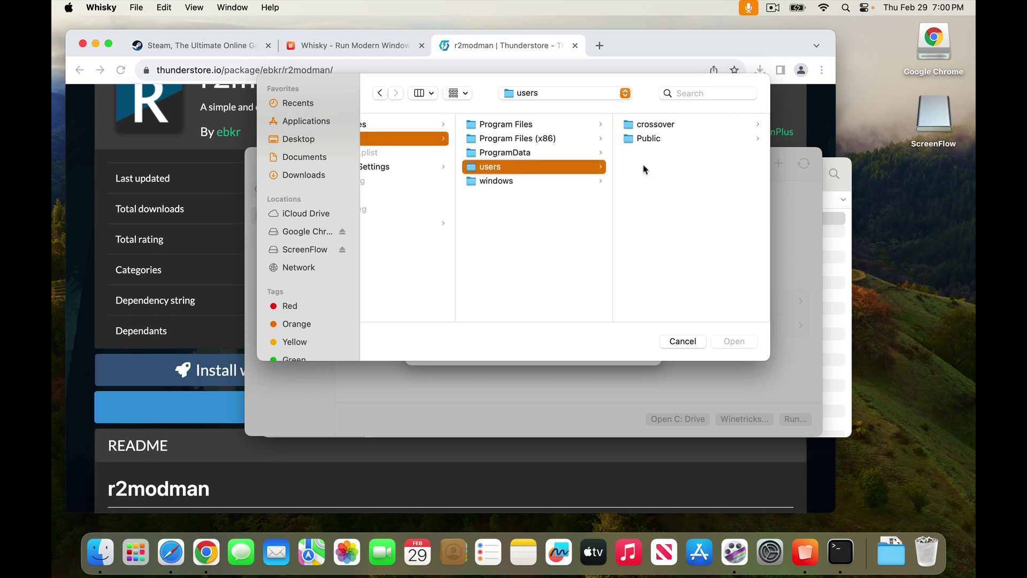
pyautogui.click(653, 127)
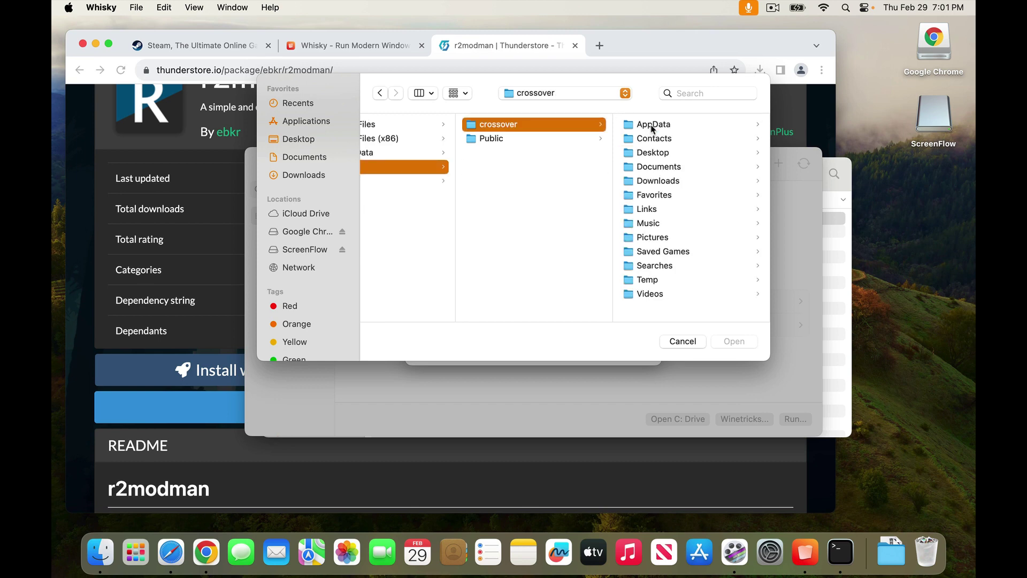
pyautogui.click(652, 126)
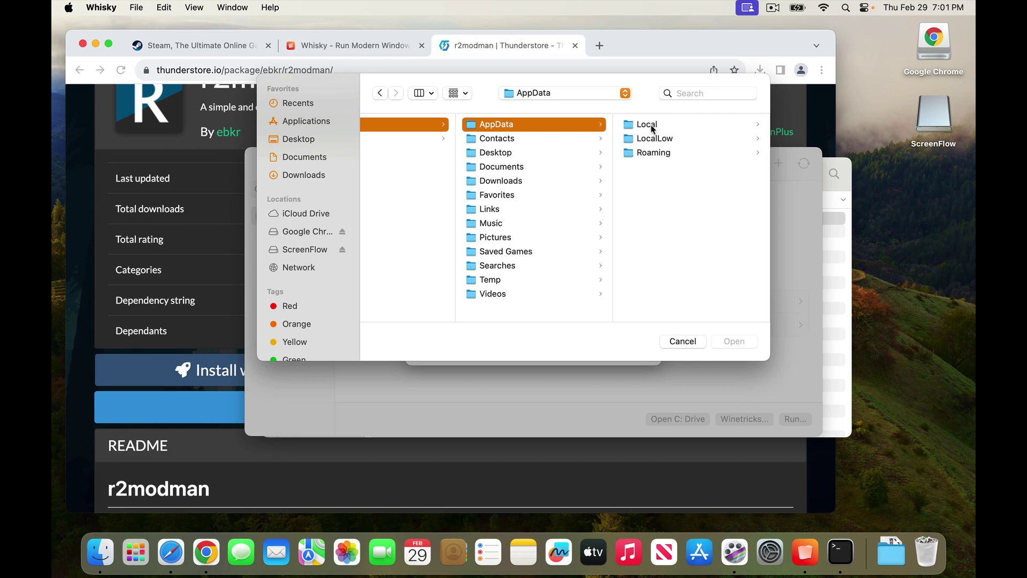
pyautogui.click(652, 126)
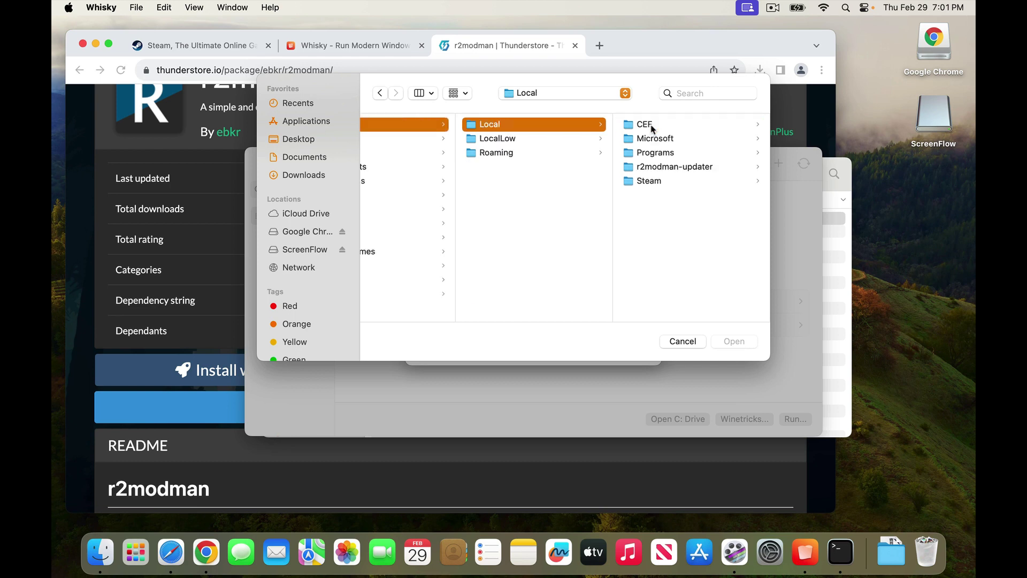
pyautogui.click(659, 154)
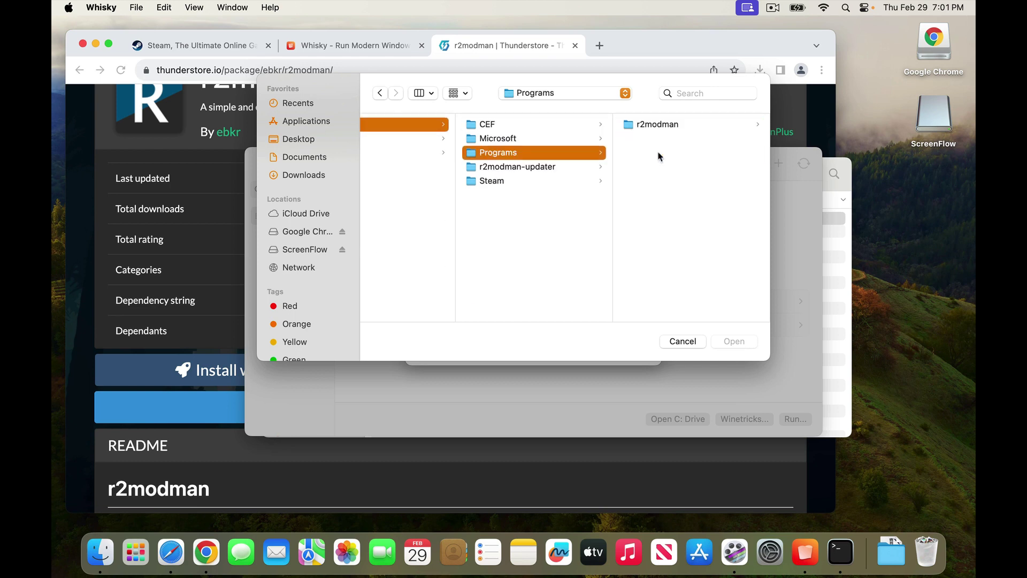
pyautogui.click(657, 127)
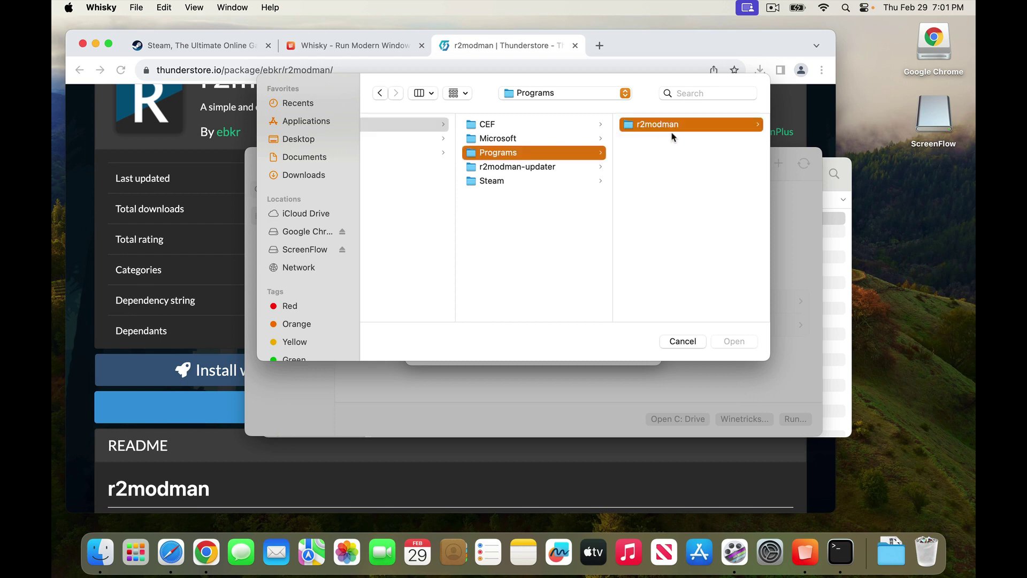
pyautogui.click(669, 265)
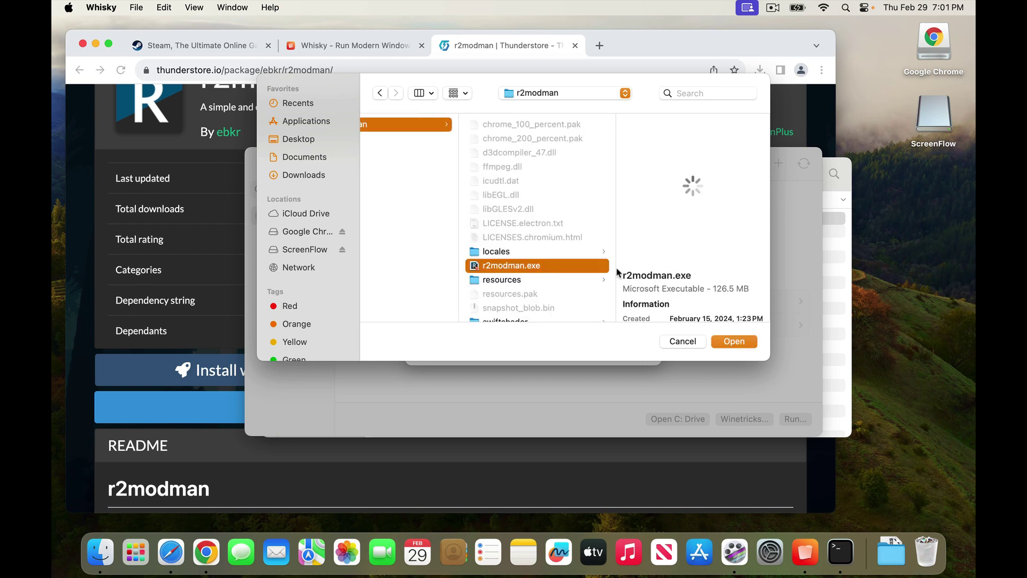
# Check the selected path and confirm r2modman.exe as the pin's program.
pyautogui.click(430, 201)
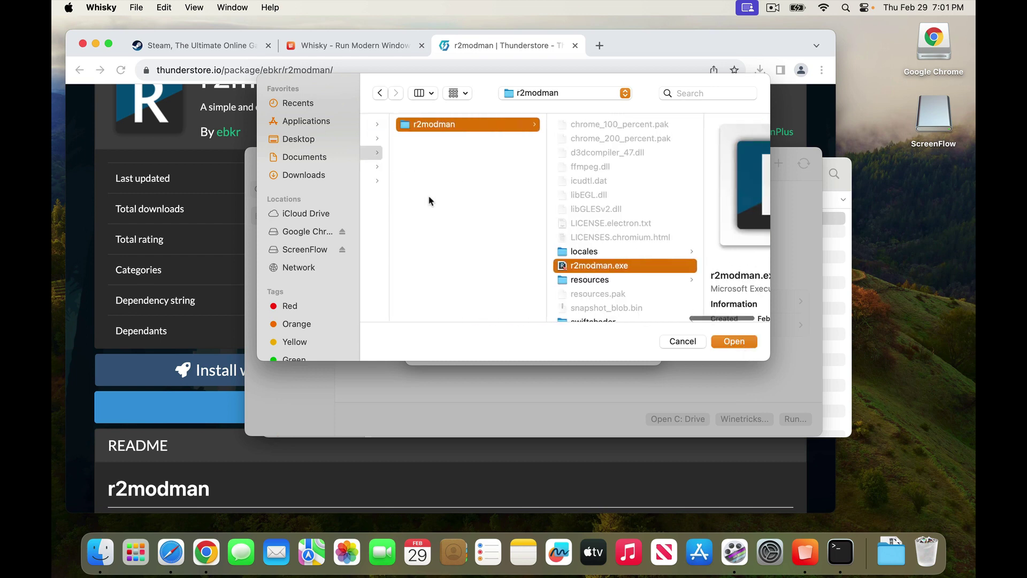
pyautogui.hscroll(-10, 430, 201)
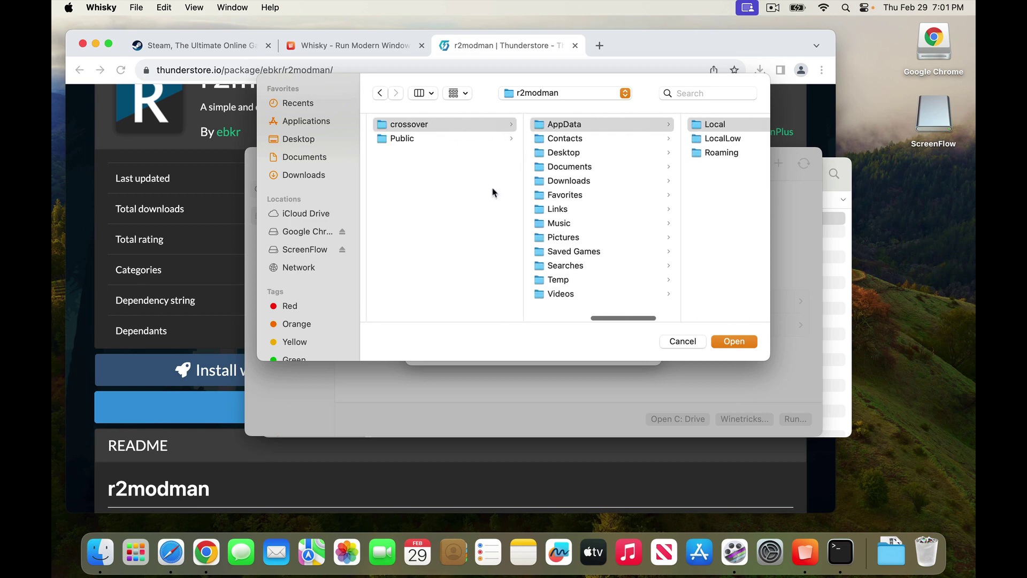
pyautogui.hscroll(-2, 493, 192)
pyautogui.hscroll(2, 549, 188)
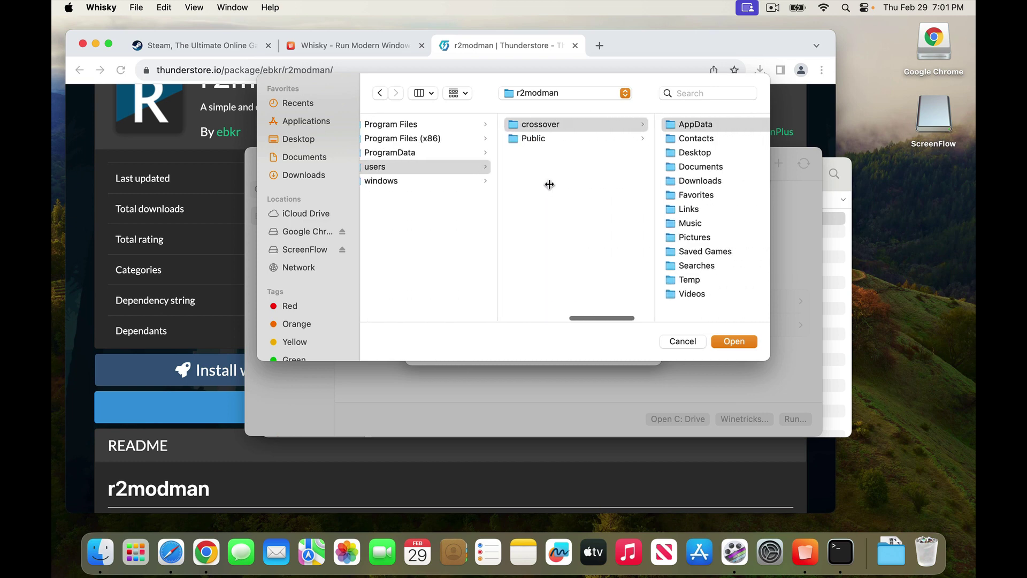
pyautogui.hscroll(-3, 550, 184)
pyautogui.hscroll(10, 556, 169)
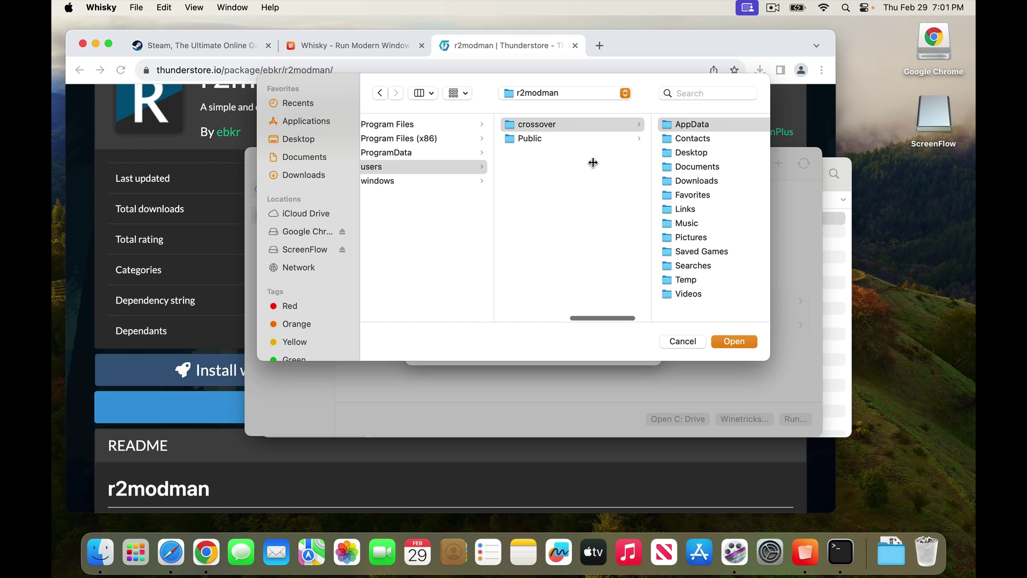
pyautogui.hscroll(5, 596, 165)
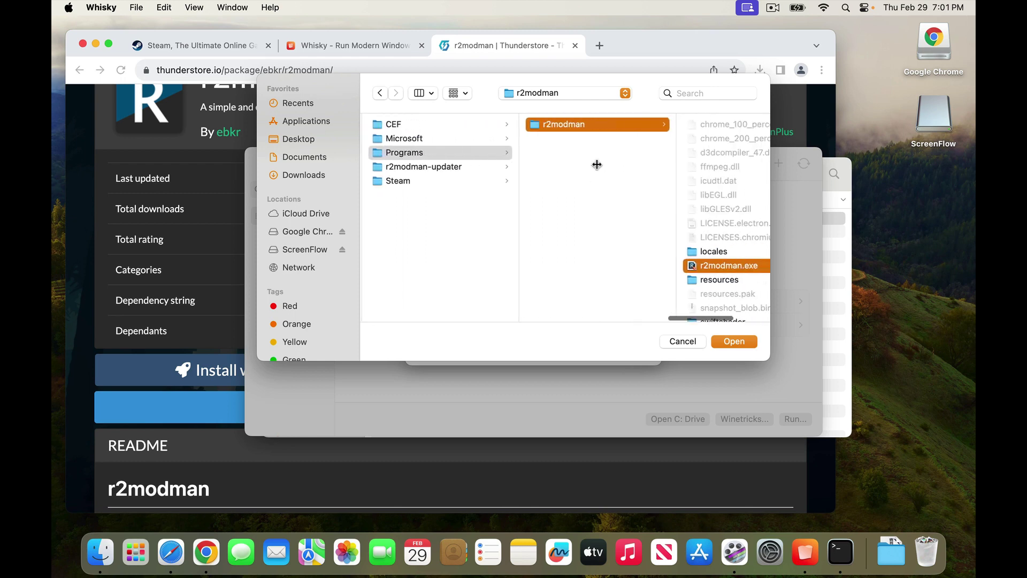
pyautogui.click(734, 342)
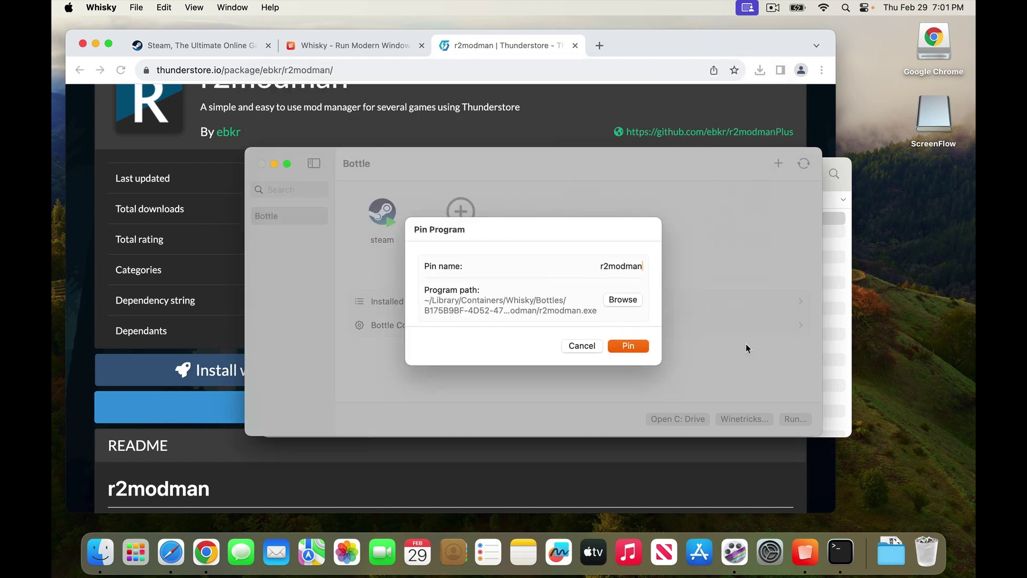
# Pin r2modman, give it the --in-process-gpu launch argument, and return to the bottle overview.
pyautogui.click(646, 346)
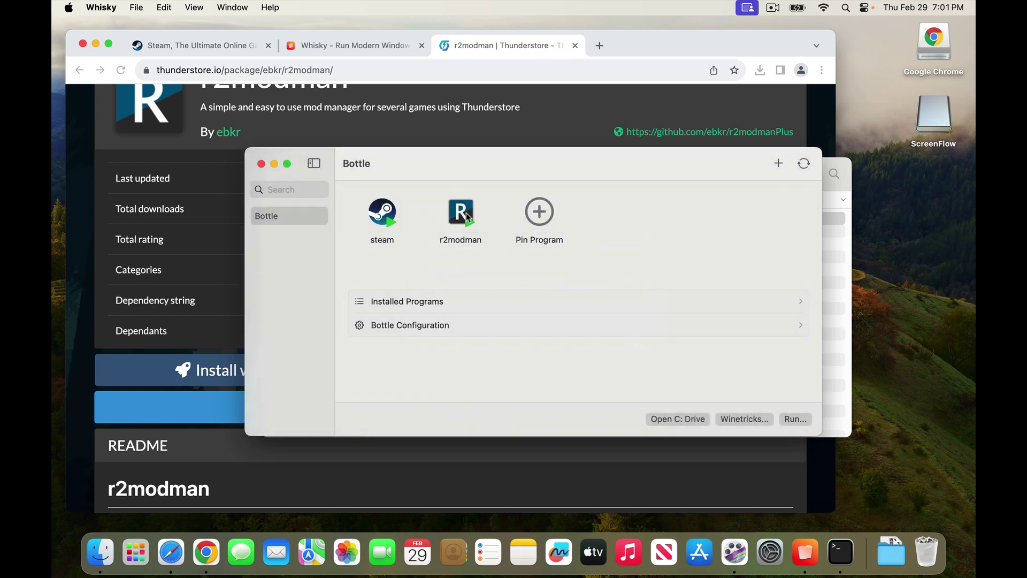
pyautogui.rightClick(466, 217)
pyautogui.click(493, 256)
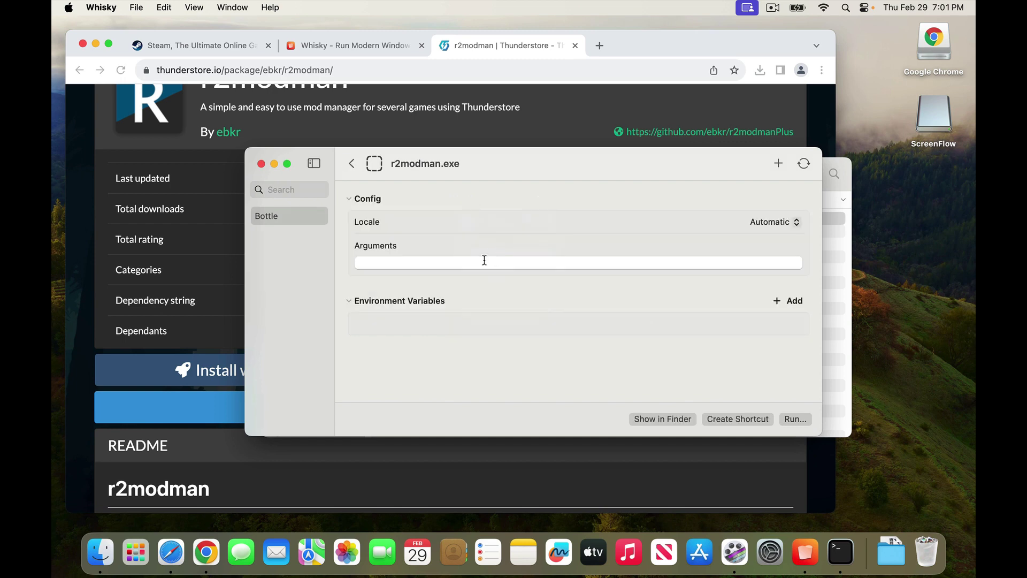
pyautogui.click(484, 260)
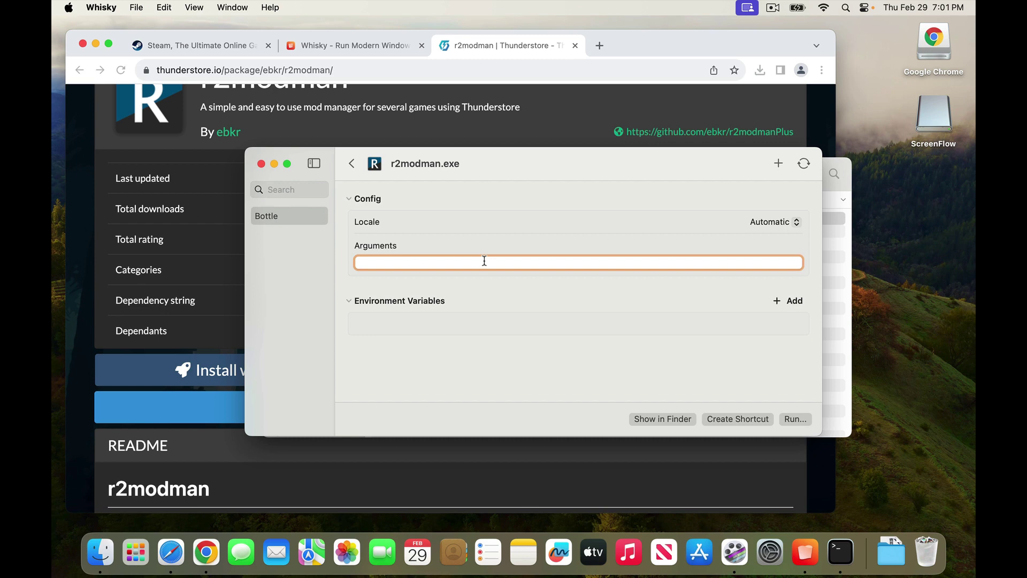
pyautogui.write('--in-process-gpu')
pyautogui.press('Return')
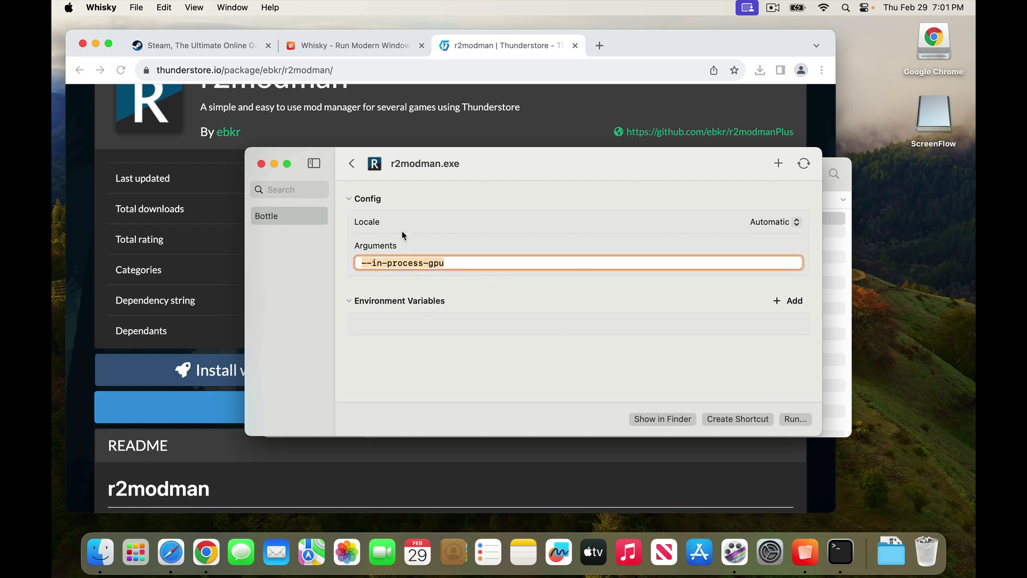
pyautogui.click(351, 163)
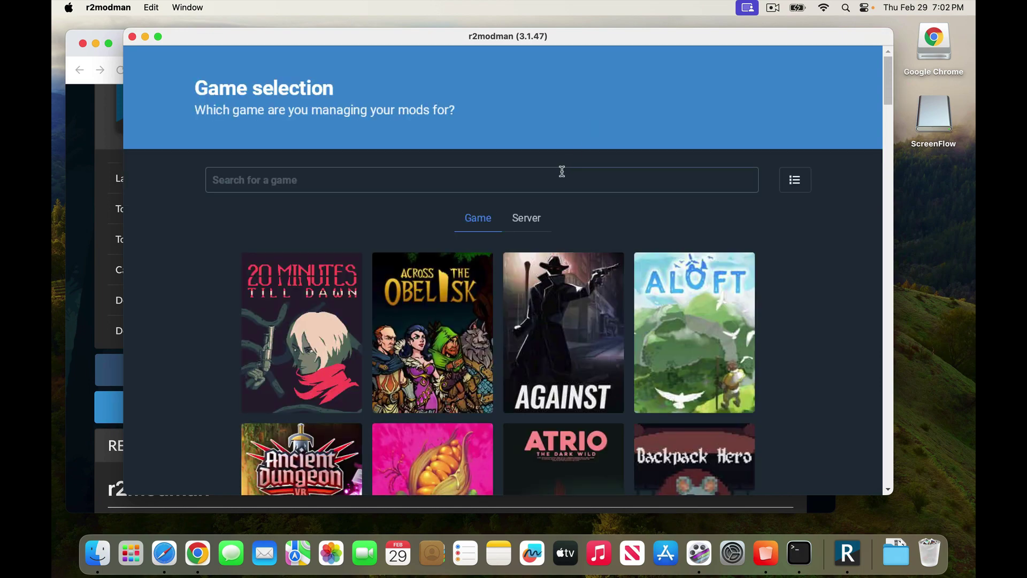
# Search the game list for 'lethal company' so only the Lethal Company tile remains.
pyautogui.click(561, 171)
pyautogui.write('lethal company')
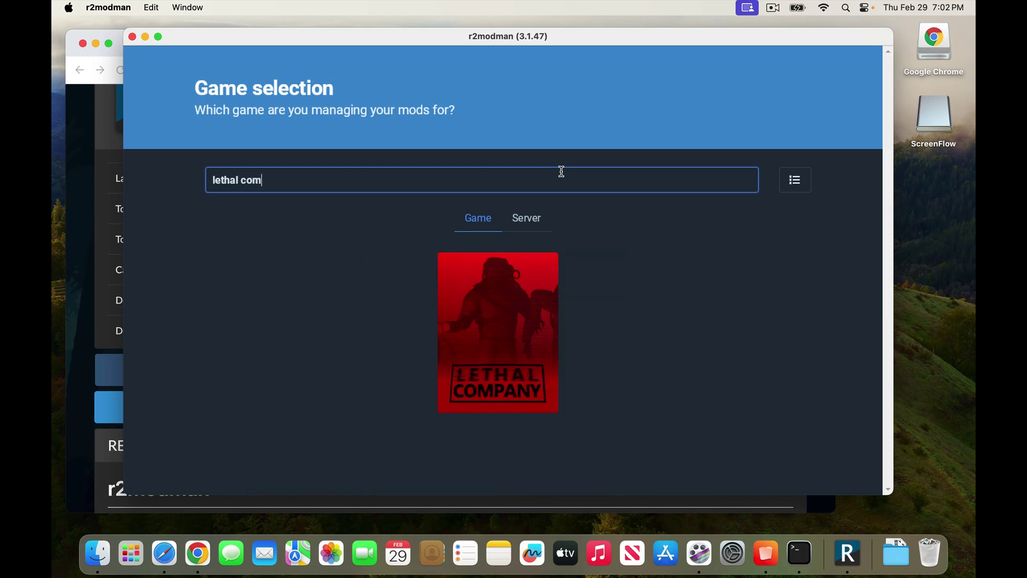
pyautogui.moveTo(525, 310)
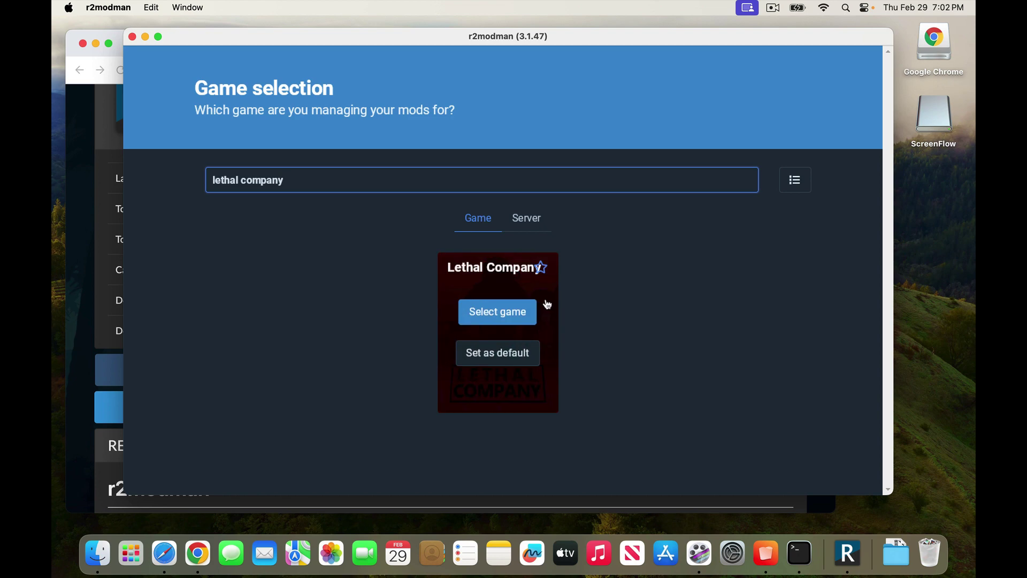
# Set Lethal Company as the default game, then create and load a profile named Tutorial.
pyautogui.click(519, 364)
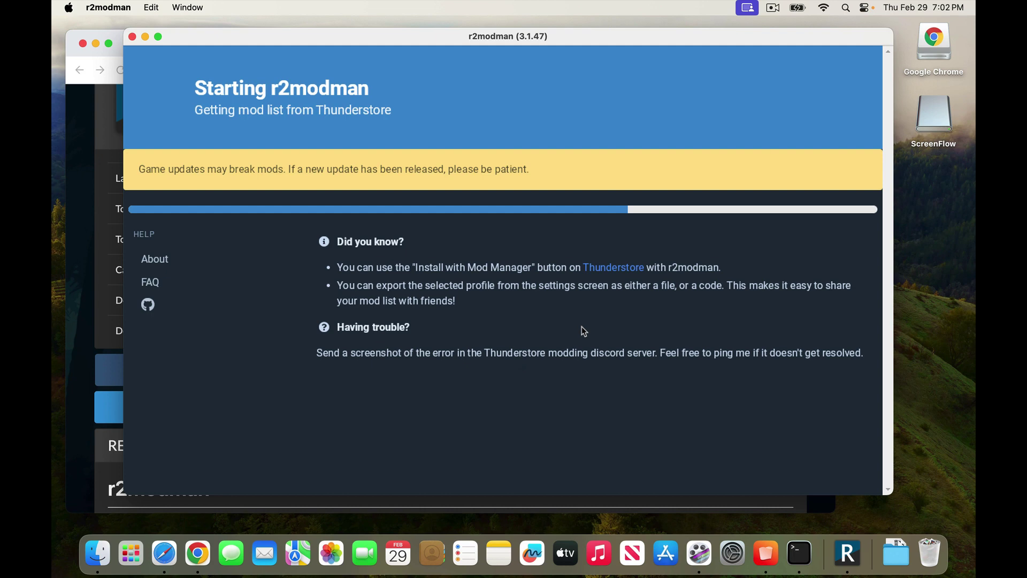
pyautogui.click(513, 257)
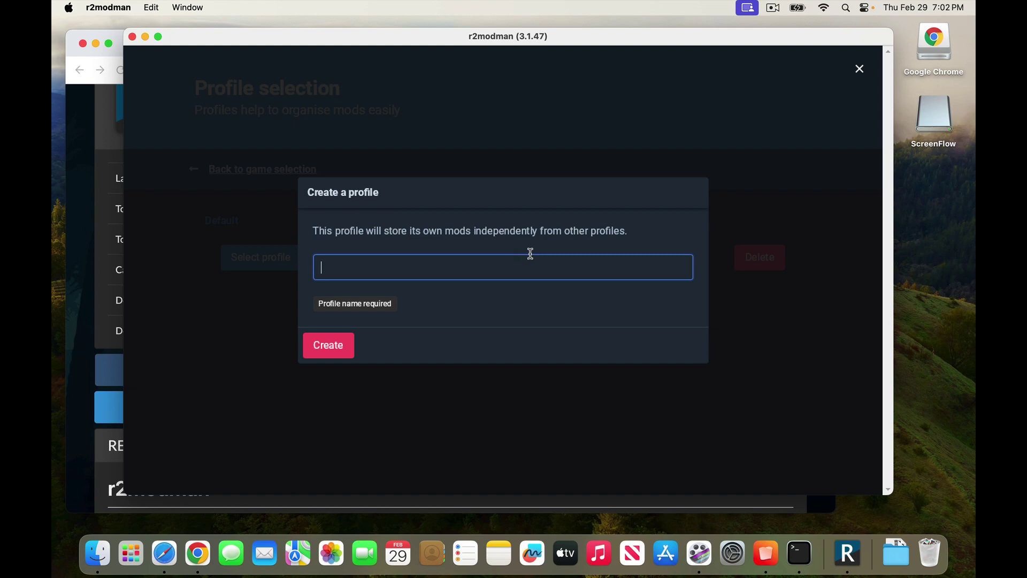
pyautogui.write('Tutorial')
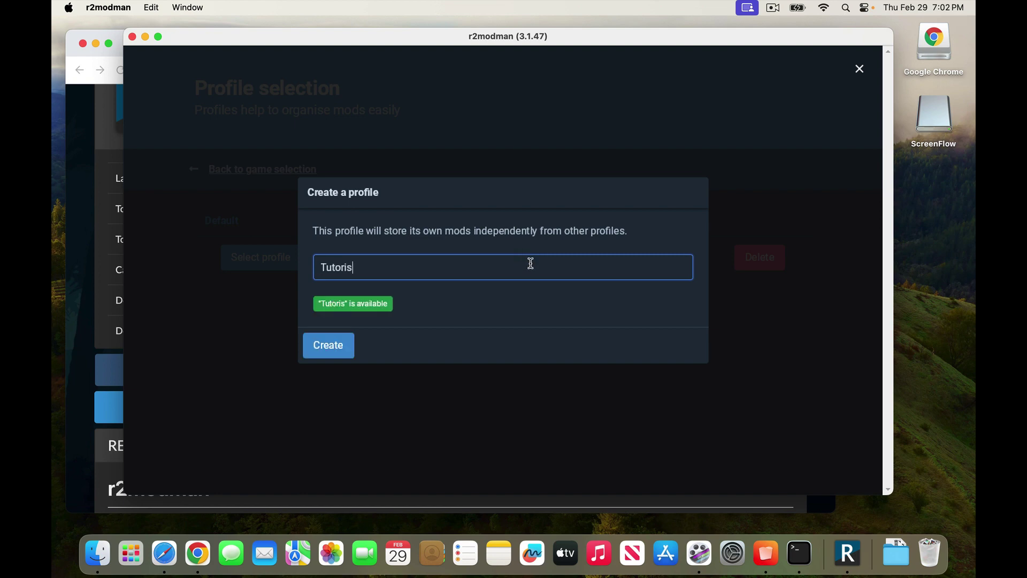
pyautogui.click(351, 342)
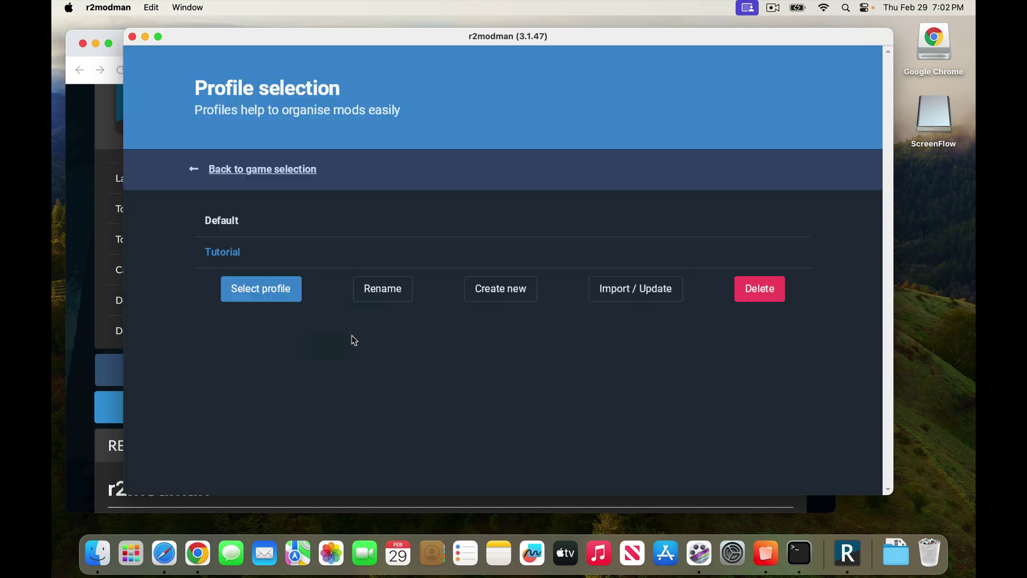
pyautogui.click(281, 289)
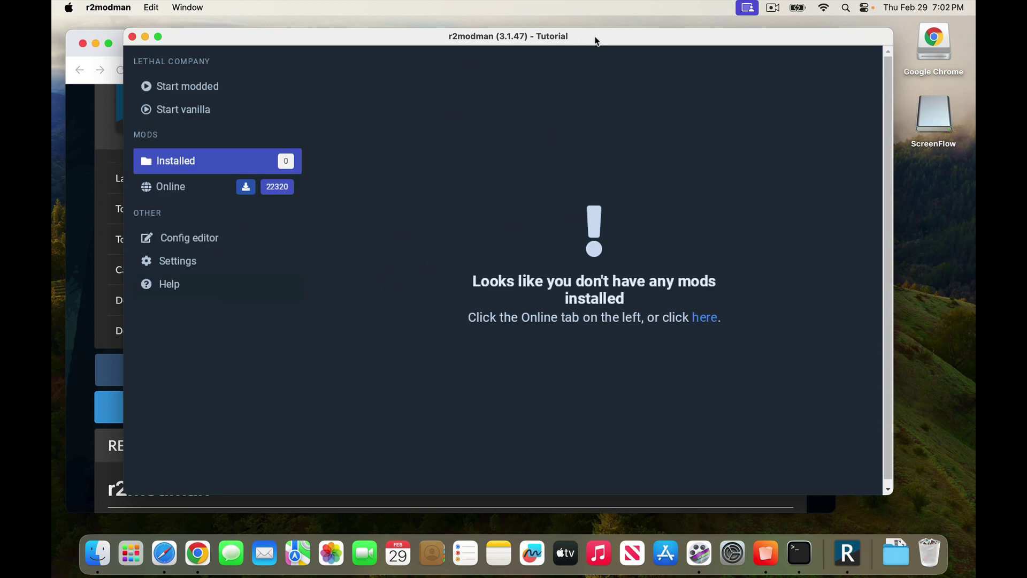
pyautogui.moveTo(597, 40); pyautogui.dragTo(576, 35)
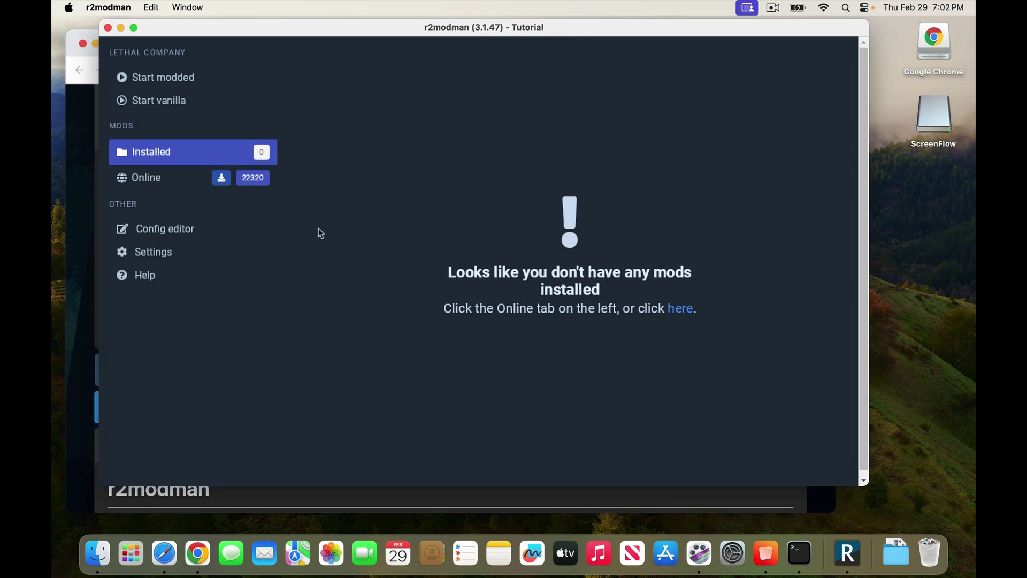
# In Settings, set the Lethal Company directory by picking its Lethal Company.exe.
pyautogui.click(259, 257)
pyautogui.scroll(-10, 495, 328)
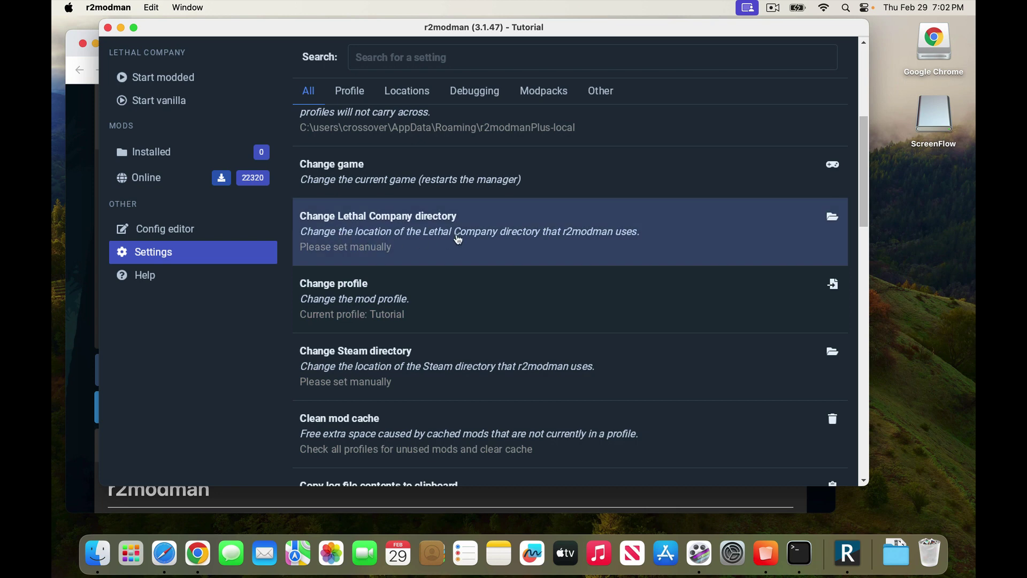
pyautogui.click(490, 243)
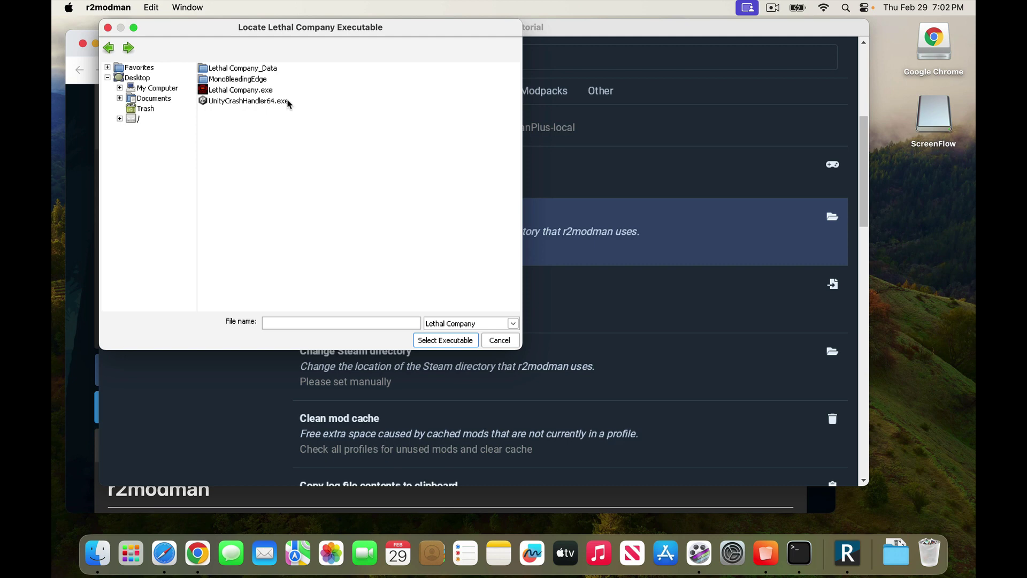
pyautogui.click(258, 94)
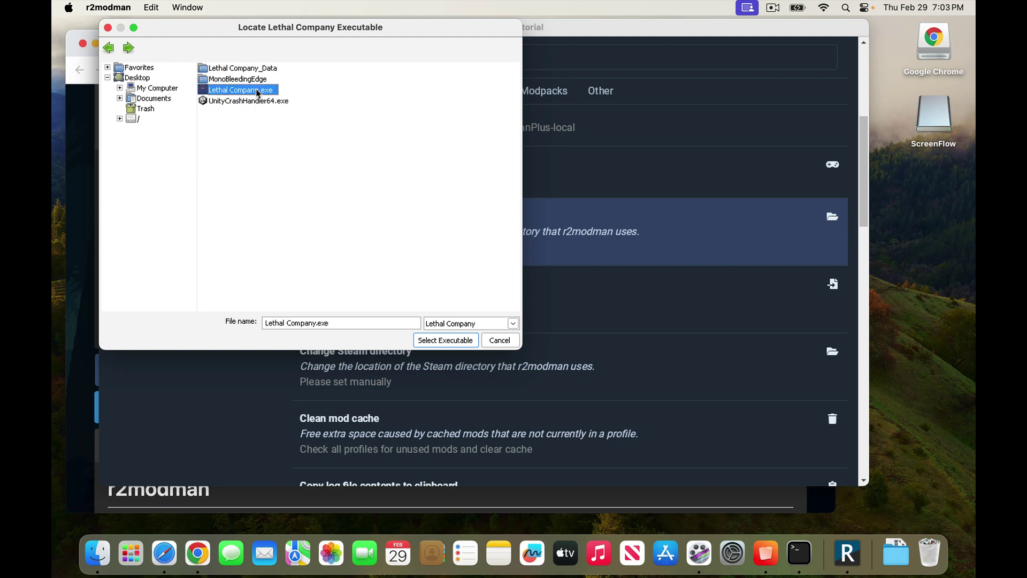
pyautogui.click(452, 341)
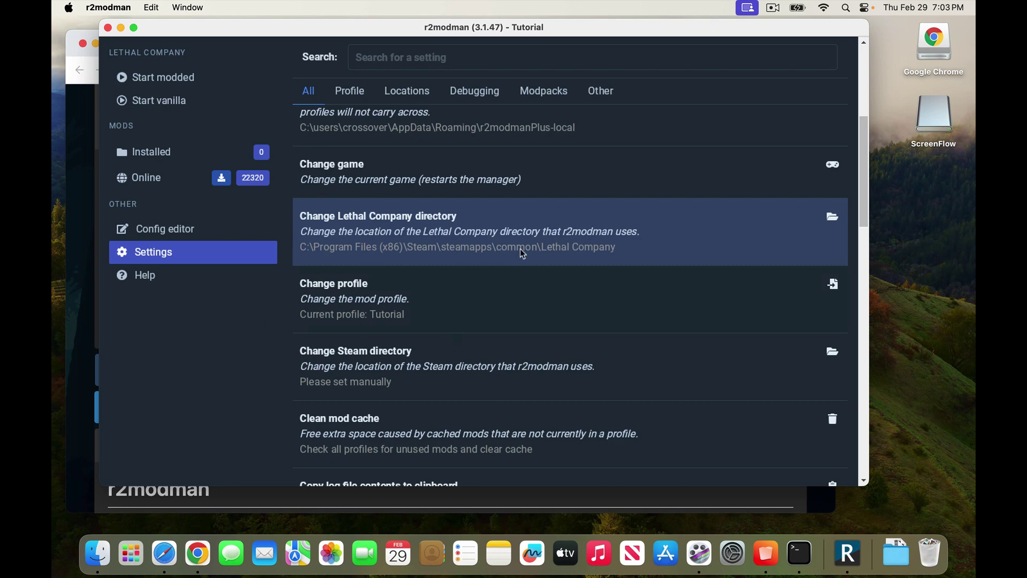
# Set the Steam directory by picking steam.exe in C:\Program Files (x86)\Steam.
pyautogui.click(519, 354)
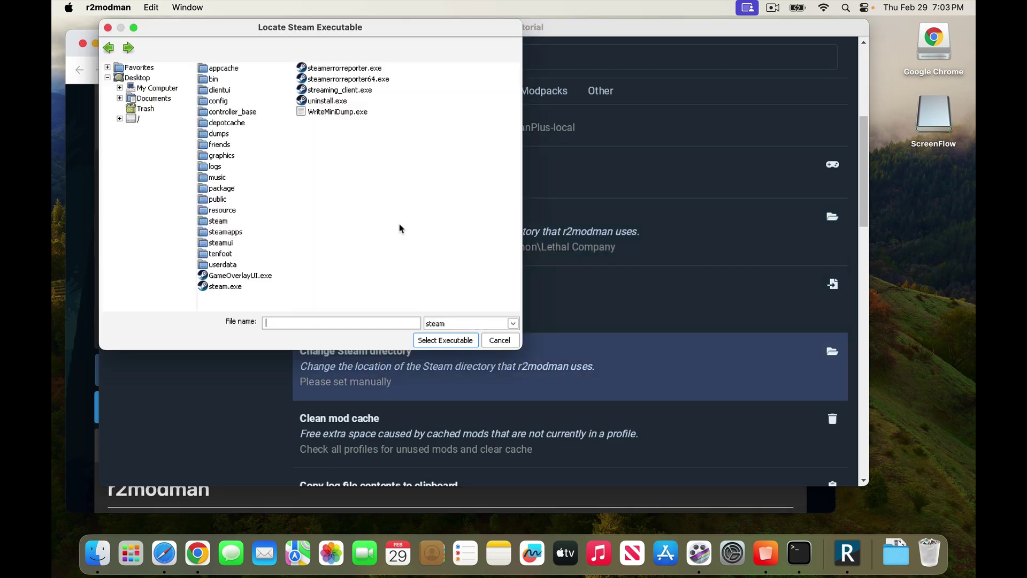
pyautogui.click(238, 287)
pyautogui.click(434, 345)
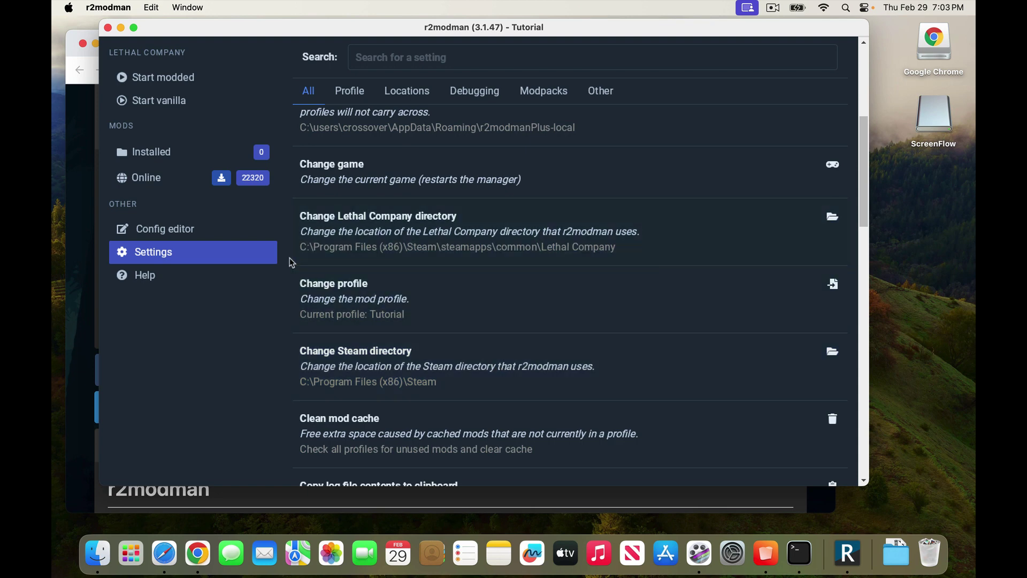
pyautogui.scroll(2, 285, 214)
pyautogui.scroll(-2, 286, 216)
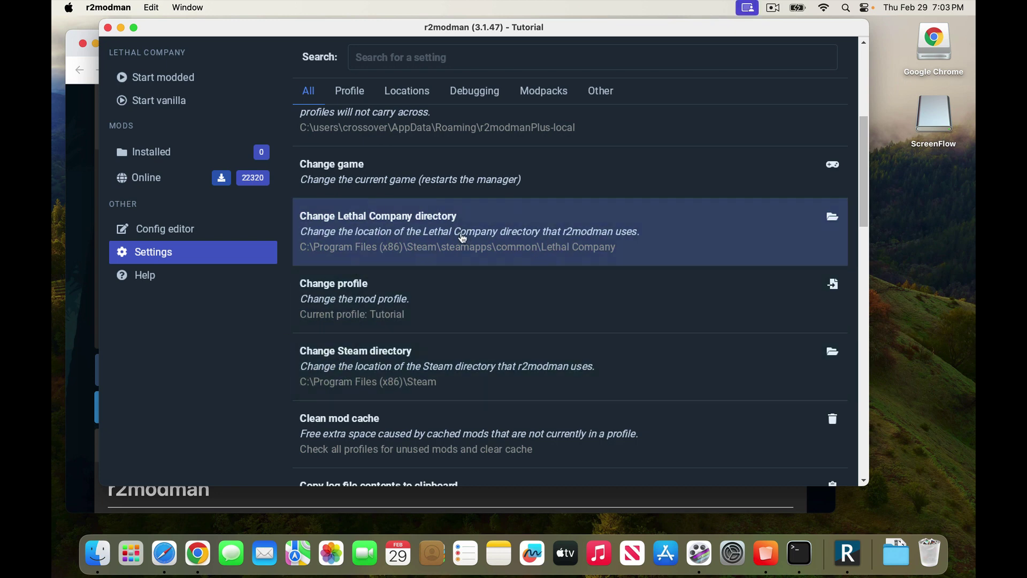
# Install BepInExPack with its dependencies from the online mod list.
pyautogui.scroll(3, 463, 239)
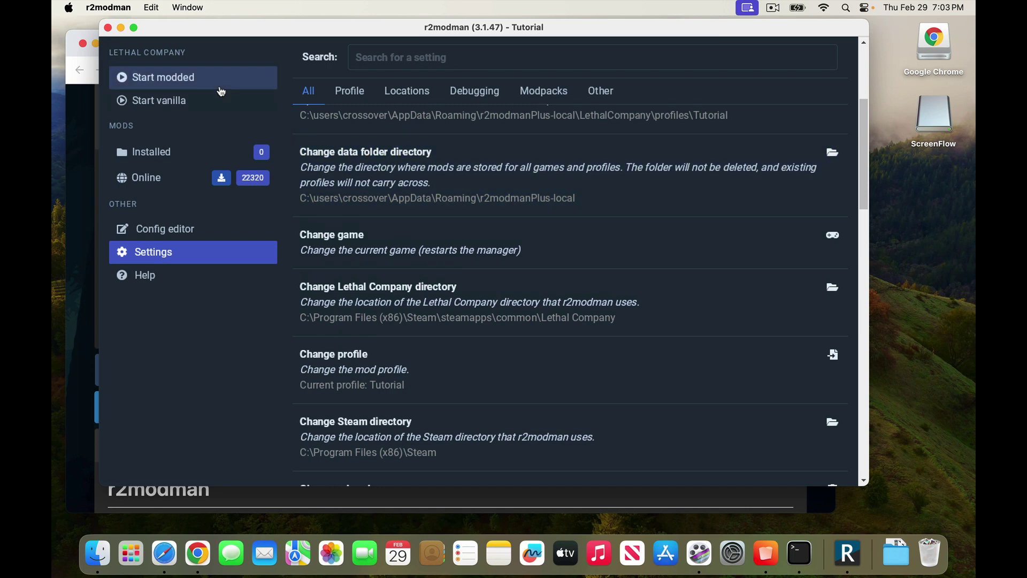
pyautogui.click(177, 179)
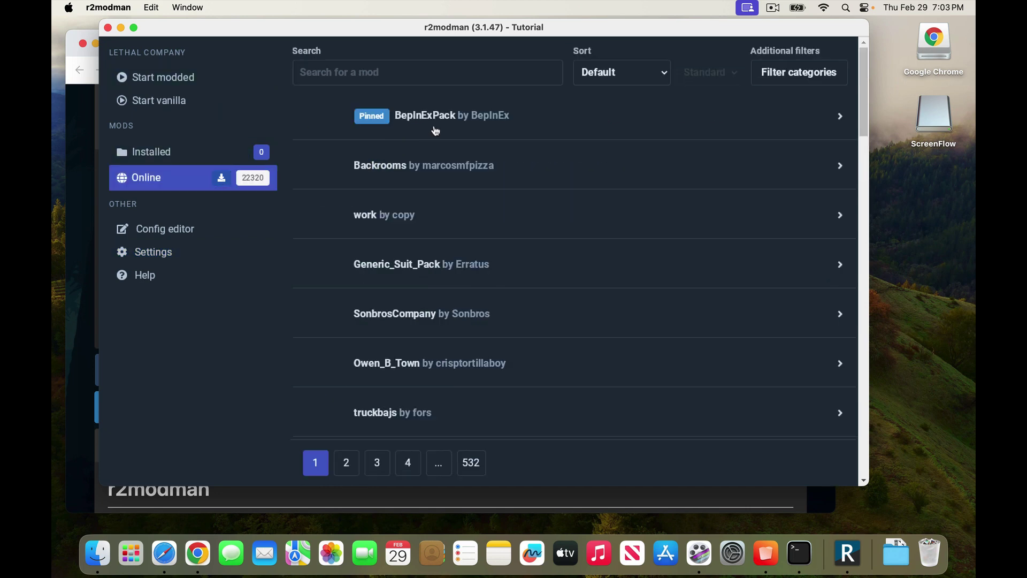
pyautogui.click(828, 120)
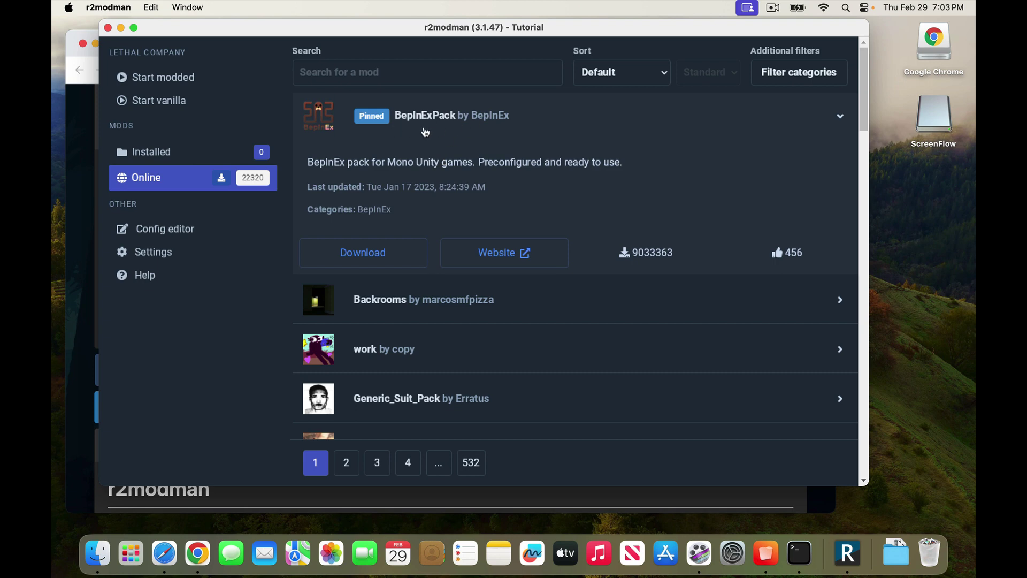
pyautogui.click(415, 251)
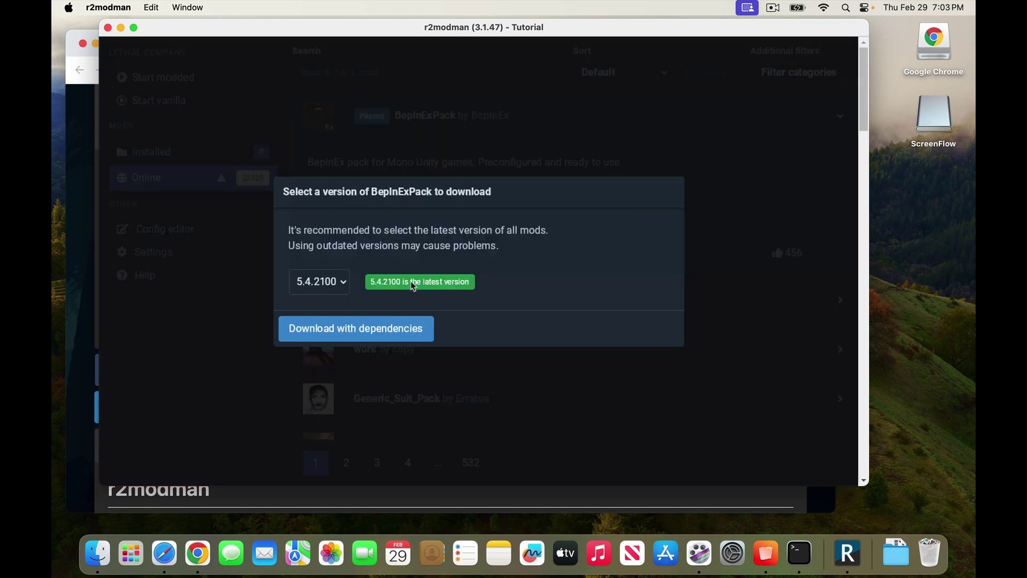
pyautogui.click(402, 324)
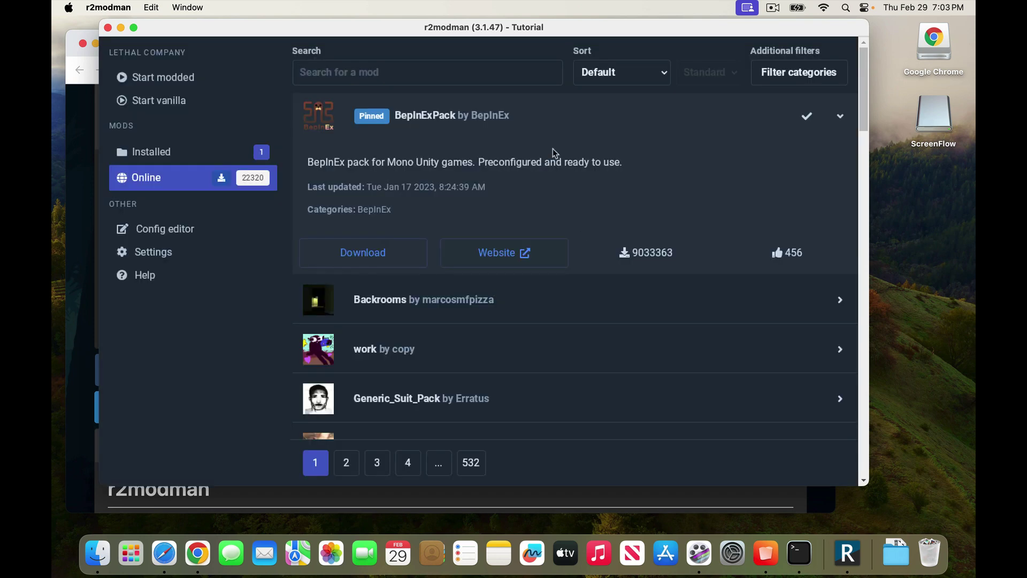
# Find MoreCompany via 'morecompa' sorted by rating, install it with dependencies, and view installed mods.
pyautogui.click(384, 75)
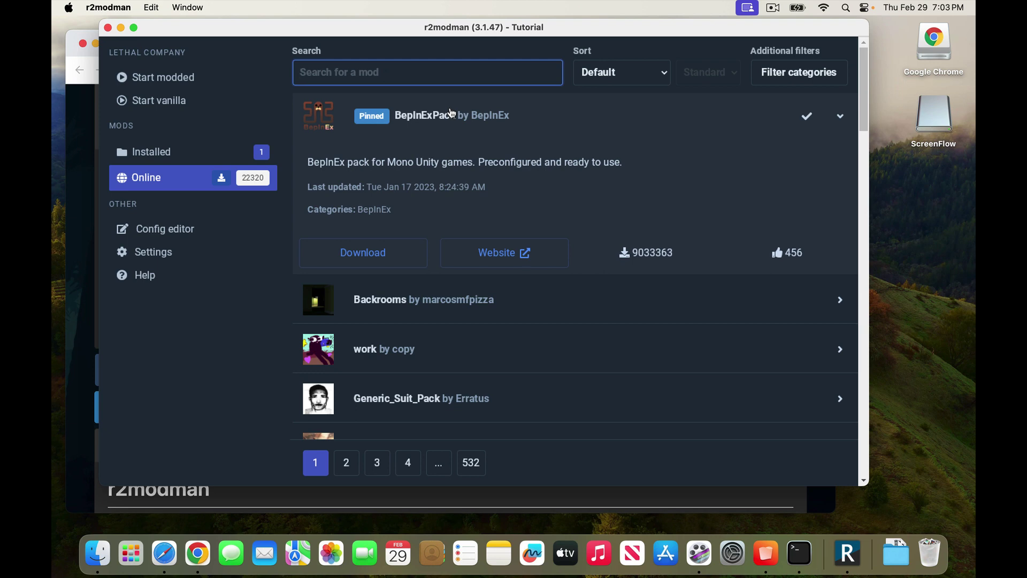
pyautogui.write('morec')
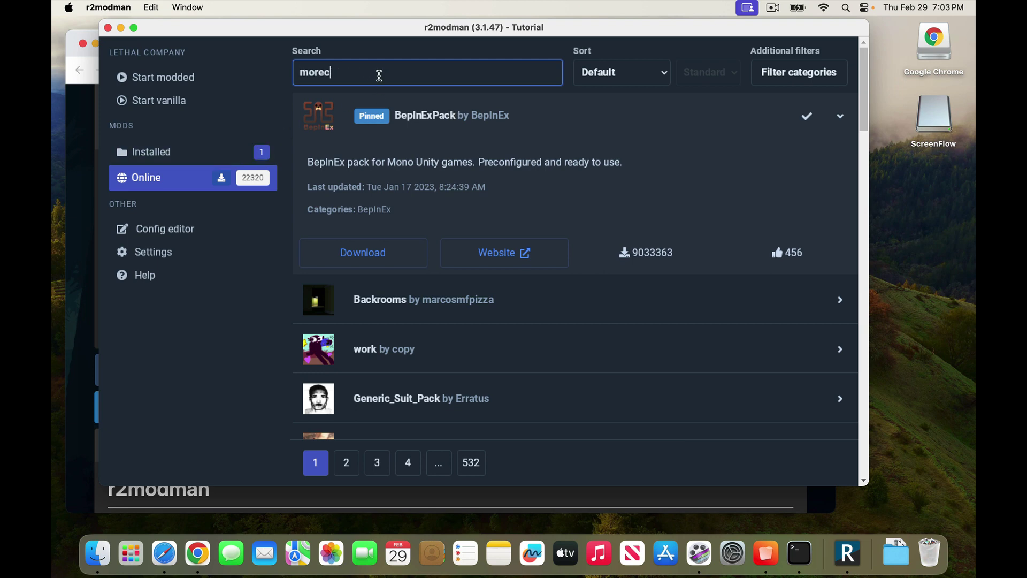
pyautogui.write('ompany')
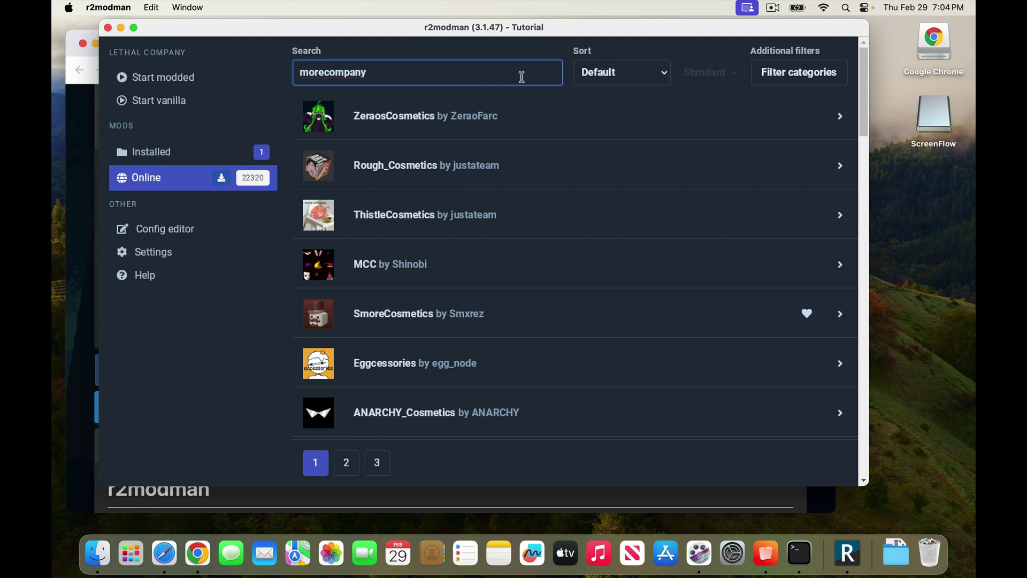
pyautogui.click(585, 75)
pyautogui.click(620, 143)
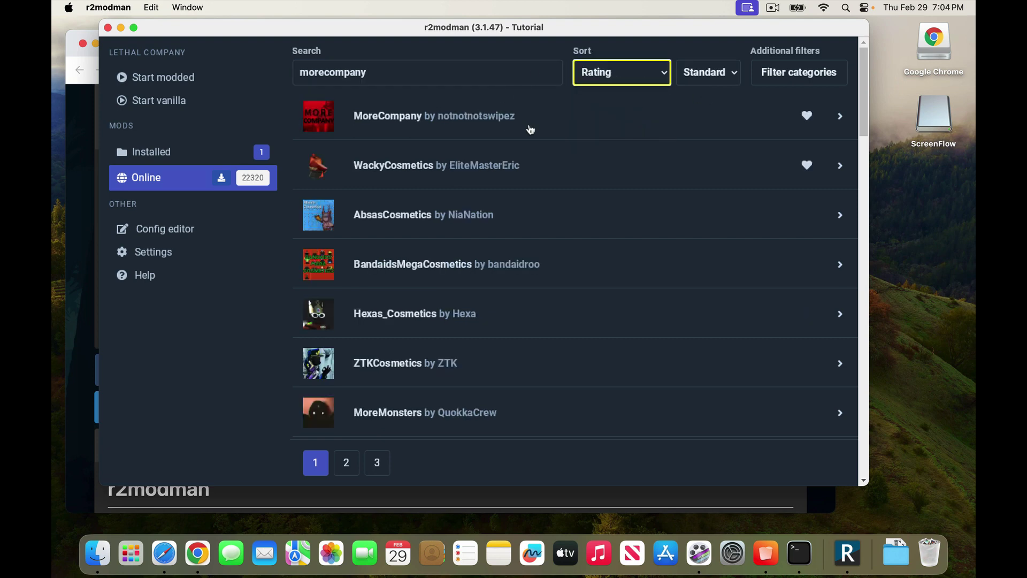
pyautogui.click(839, 119)
pyautogui.click(348, 250)
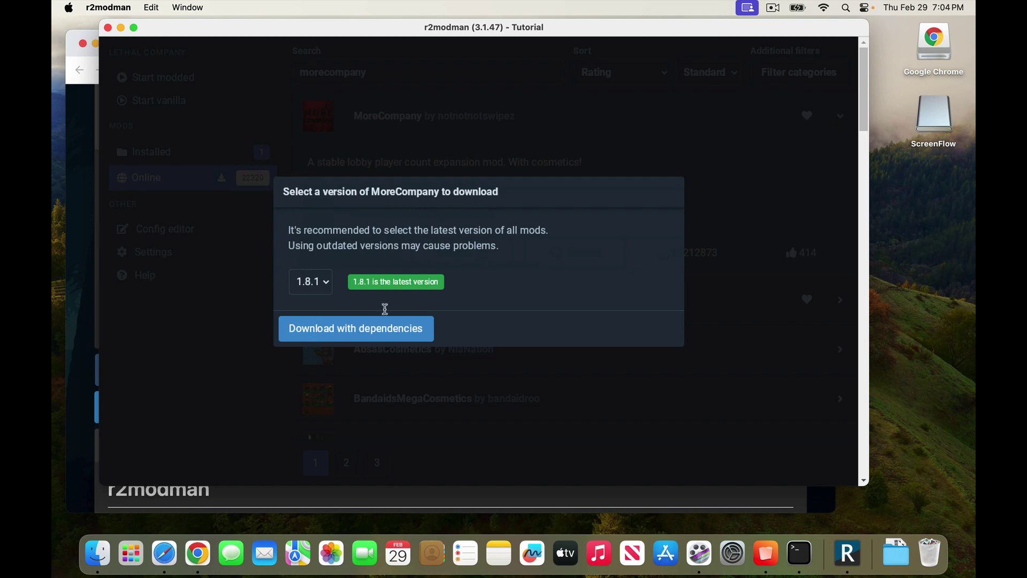
pyautogui.click(386, 335)
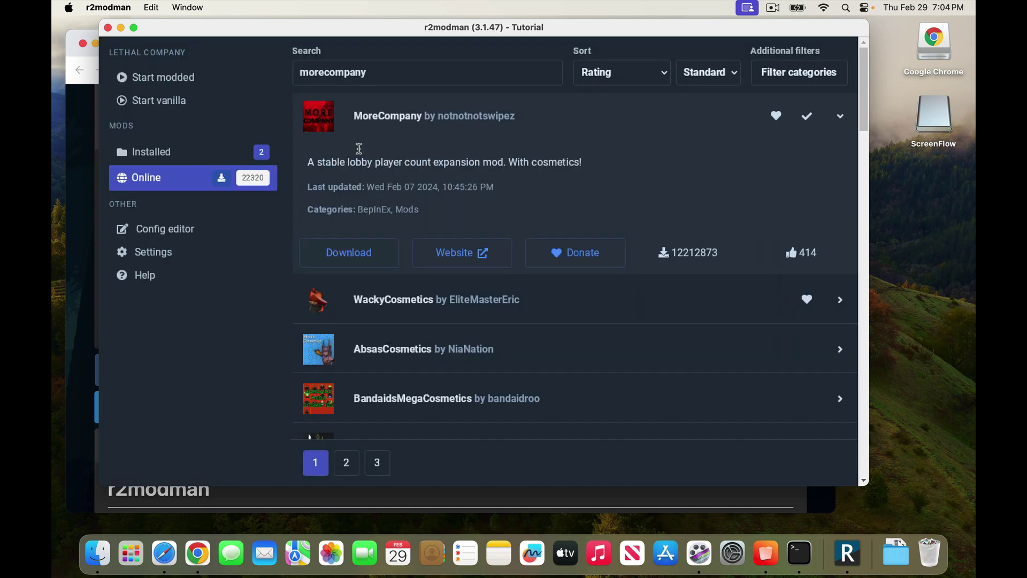
pyautogui.click(222, 150)
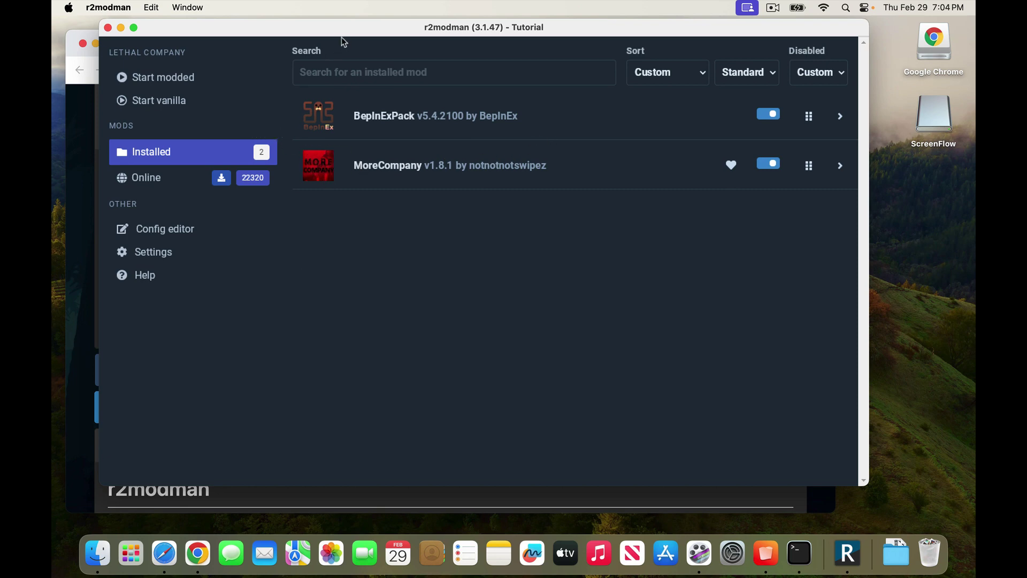
# Use Start modded to run Lethal Company with BepInExPack and MoreCompany through Steam.
pyautogui.moveTo(342, 37); pyautogui.dragTo(343, 49)
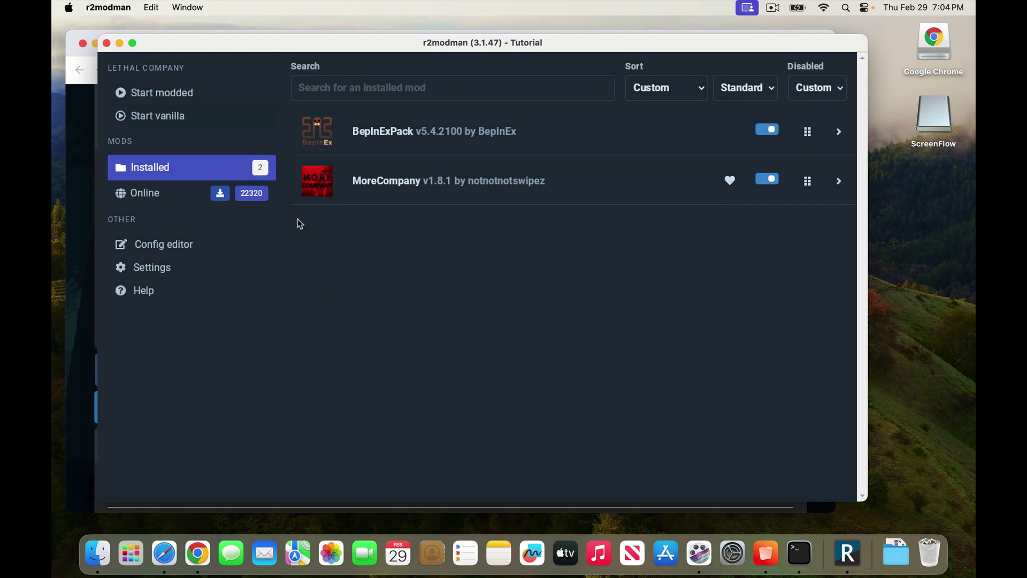
pyautogui.click(247, 98)
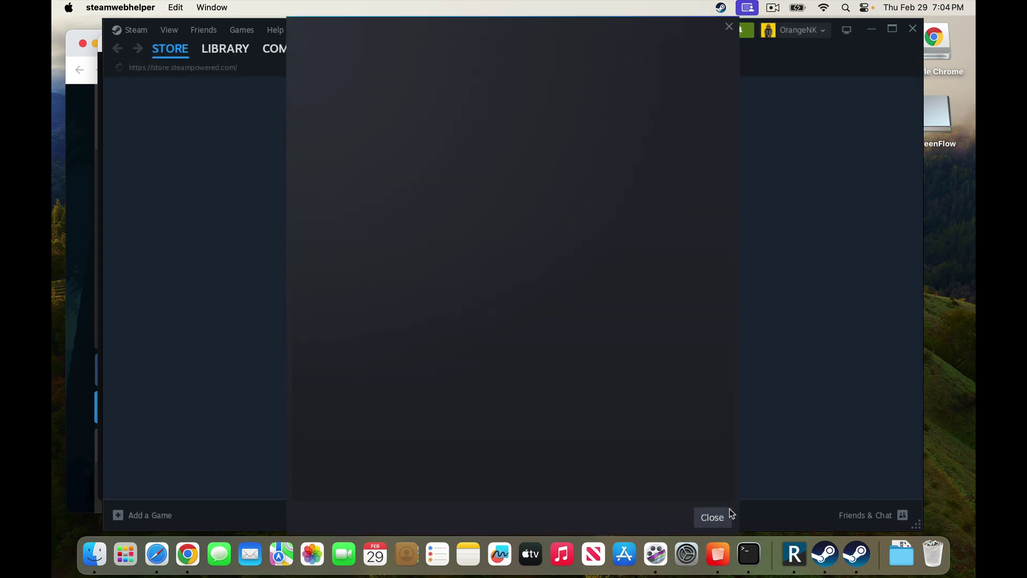
# Dismiss the blank Steam popup and go to the Steam library Home.
pyautogui.click(724, 517)
pyautogui.moveTo(225, 51)
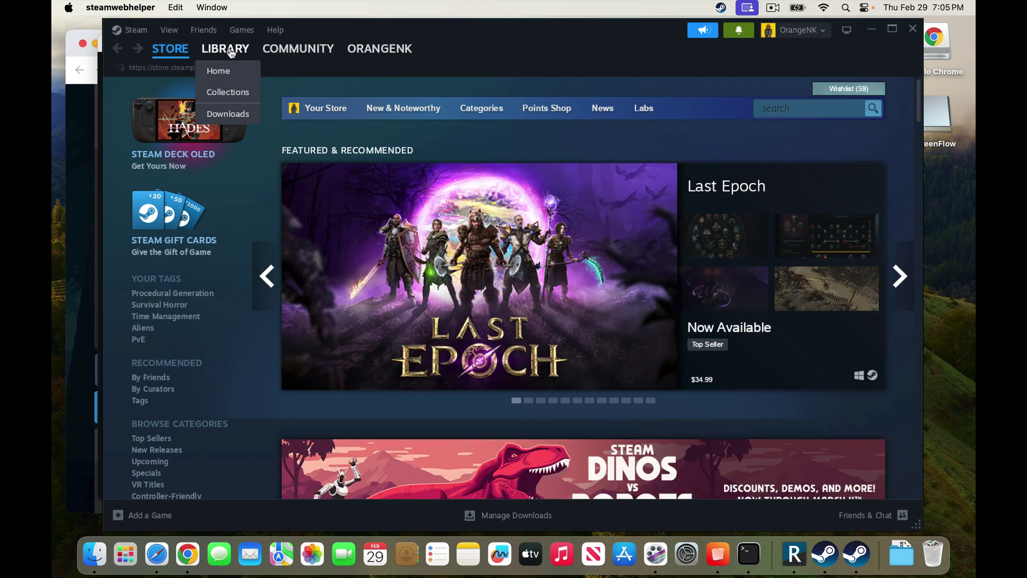
pyautogui.click(229, 70)
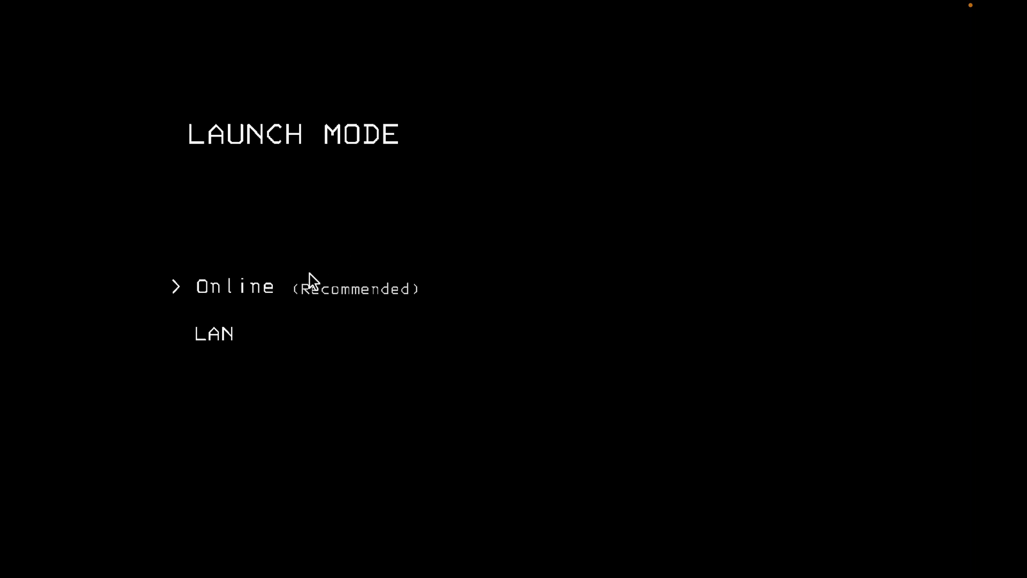
# Host a friends-only online crew, walk across the ship to the console, then quit to the menu.
pyautogui.click(287, 284)
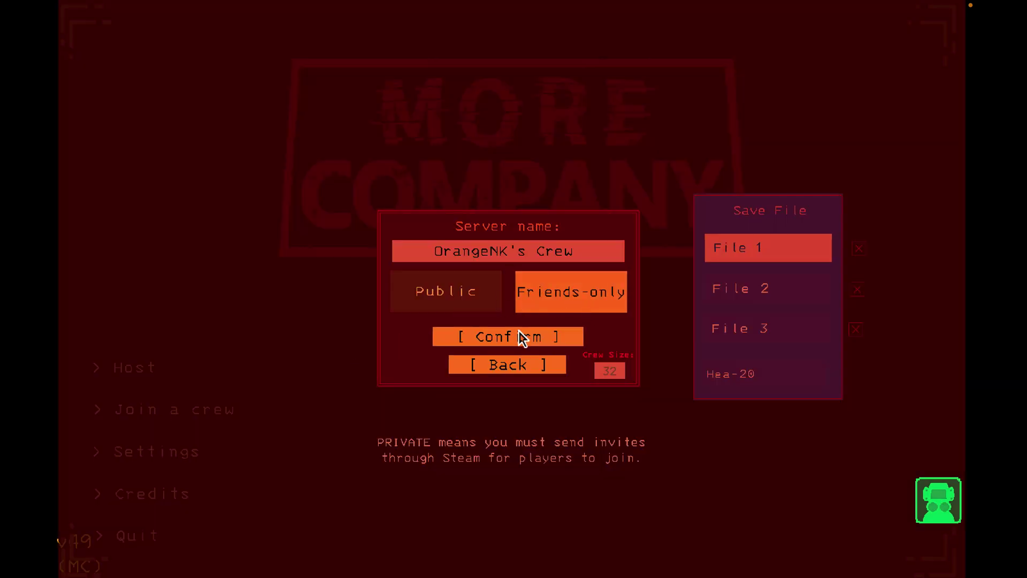
pyautogui.click(519, 332)
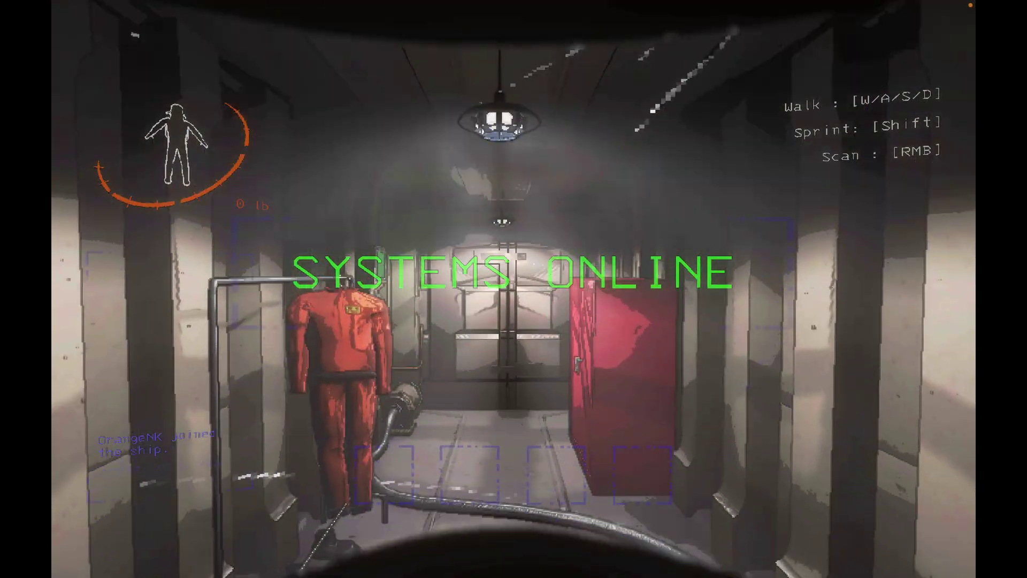
pyautogui.press('w')
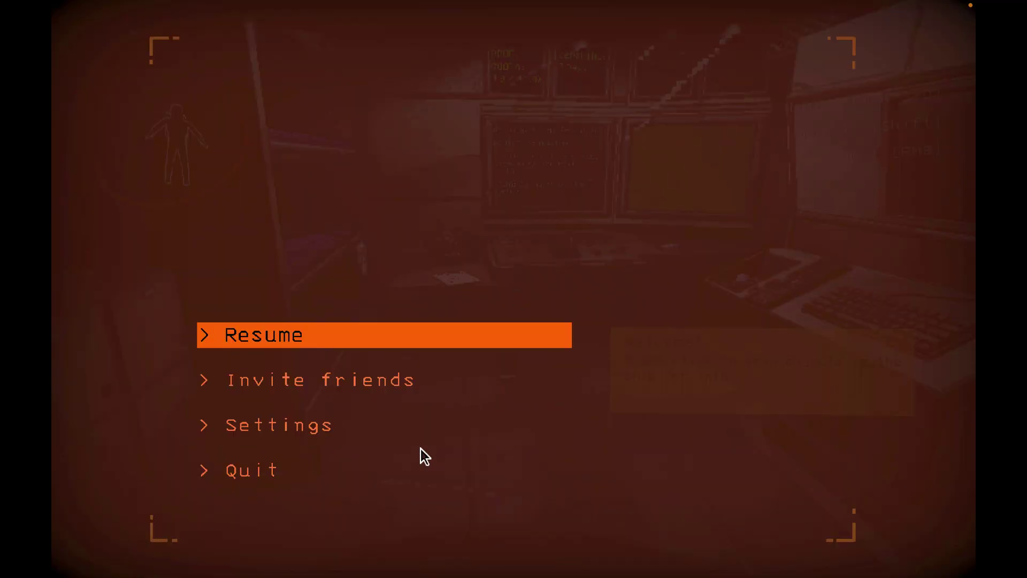
pyautogui.click(421, 468)
pyautogui.click(440, 416)
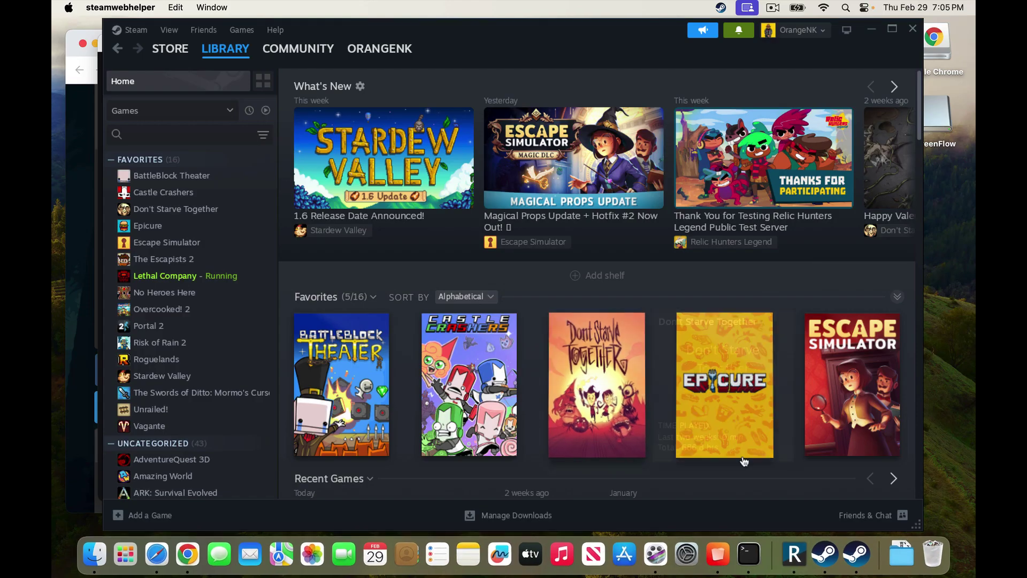
# Dismiss the game-launching message and reopen r2modman from the Whisky bottle.
pyautogui.click(737, 550)
pyautogui.click(794, 554)
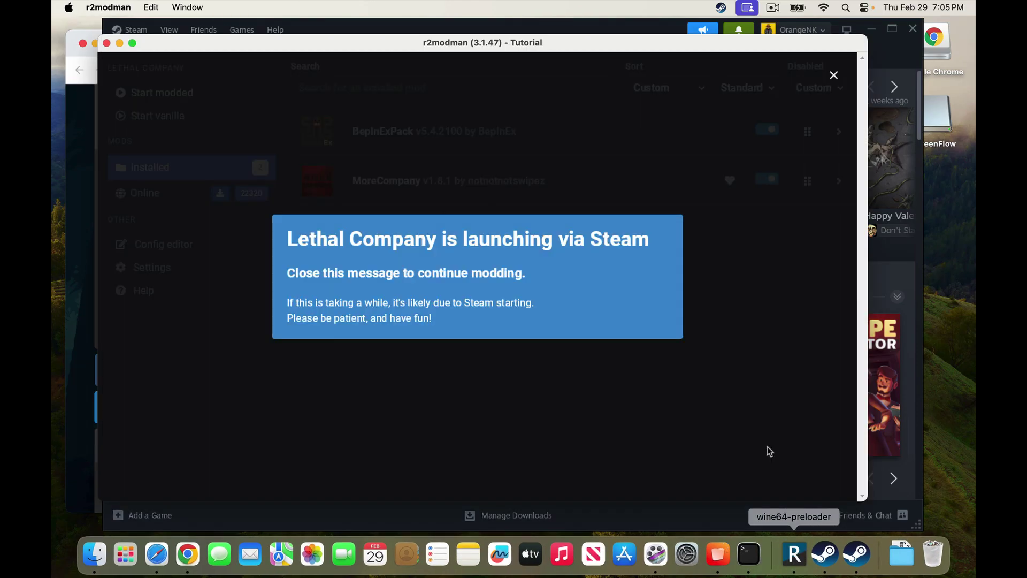
pyautogui.click(834, 77)
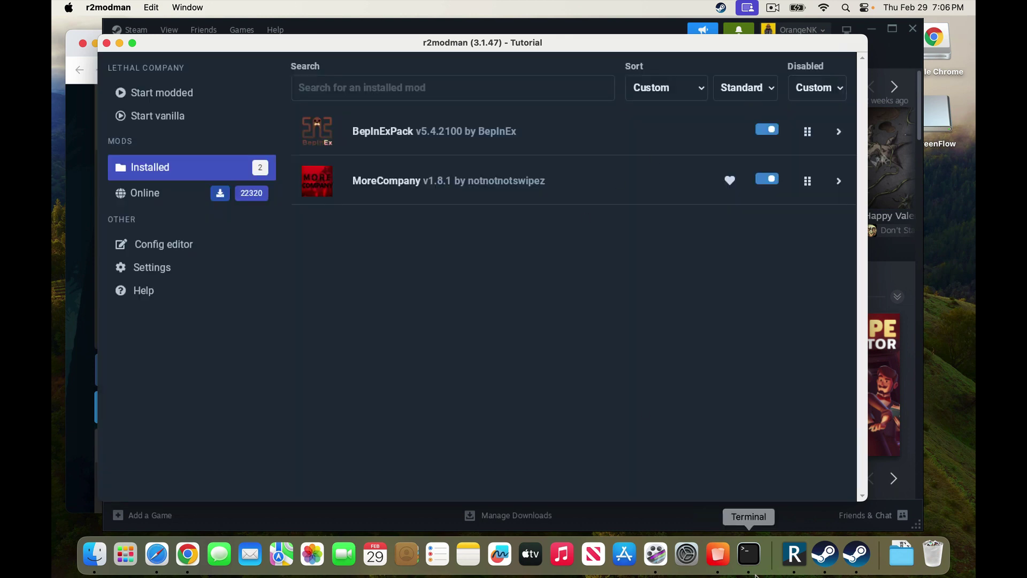
pyautogui.click(719, 554)
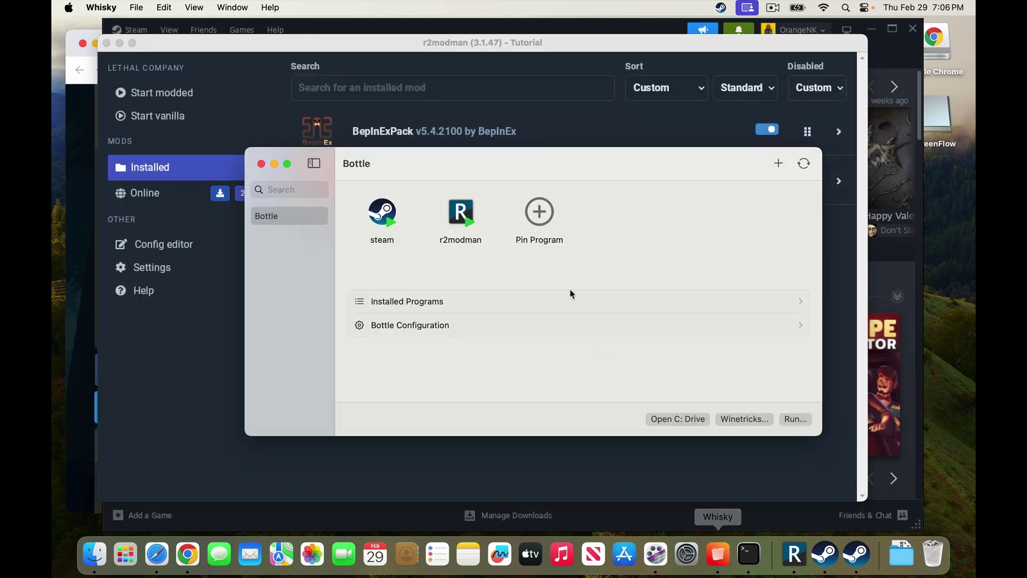
pyautogui.doubleClick(464, 218)
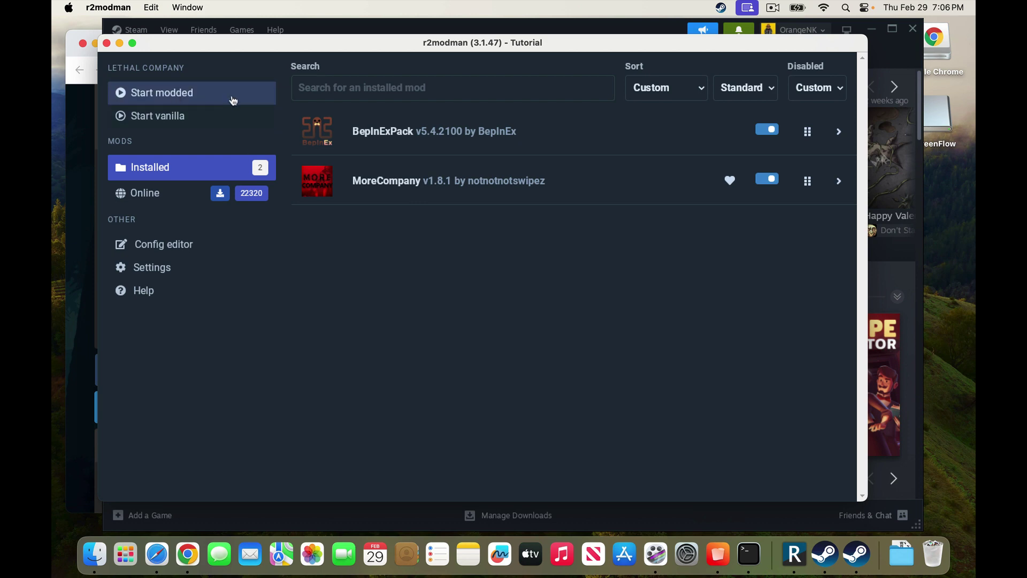
pyautogui.moveTo(316, 51); pyautogui.dragTo(359, 60)
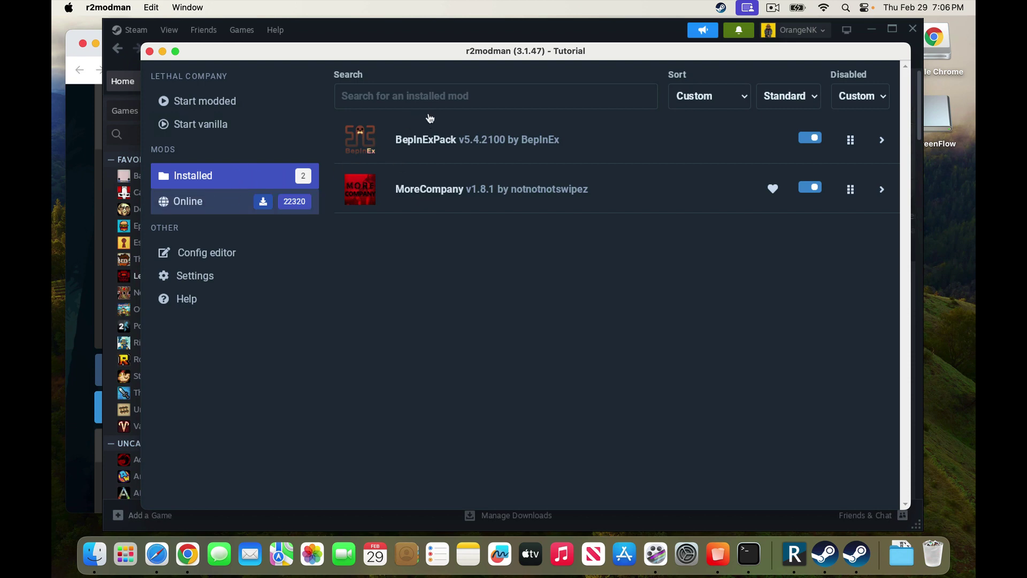
# Search the online mods for 'moresuits', browse the results, then clear the search.
pyautogui.click(562, 102)
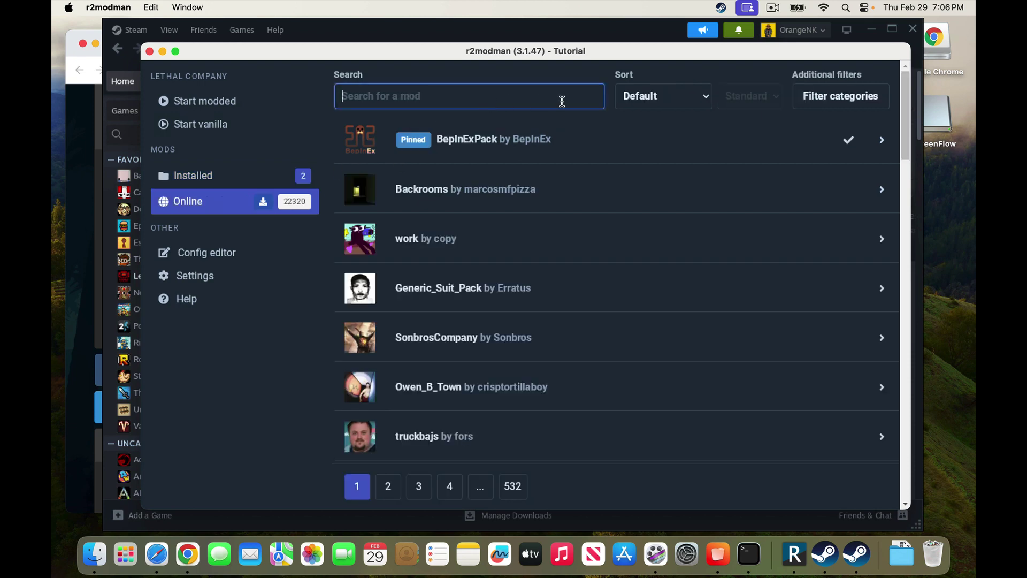
pyautogui.write('moresuits')
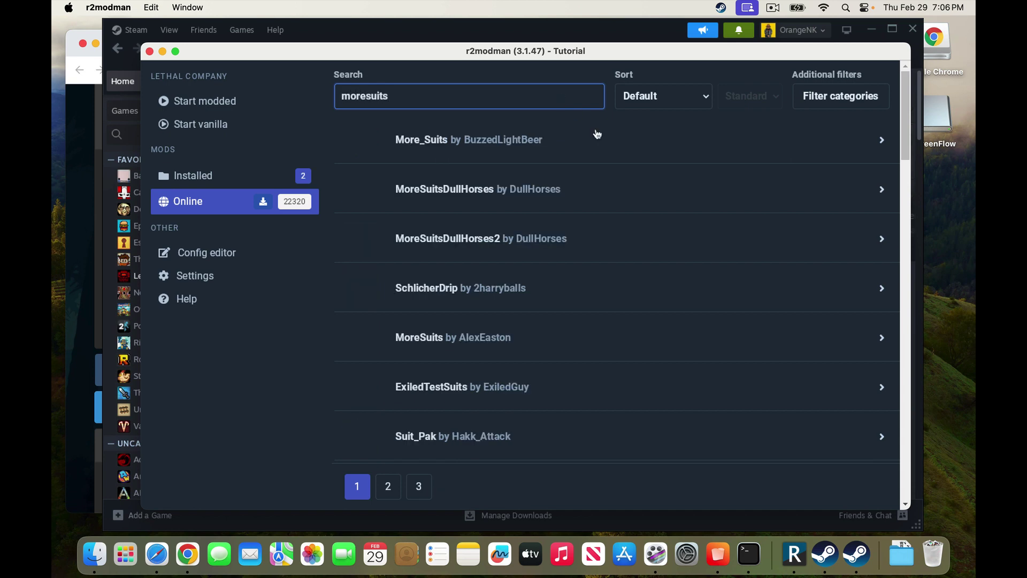
pyautogui.scroll(-5, 614, 277)
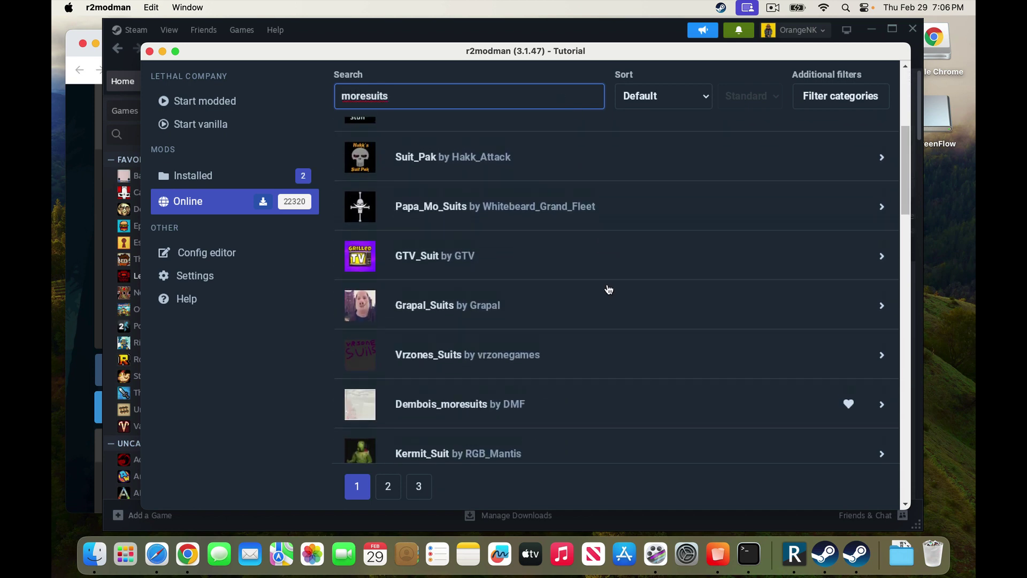
pyautogui.scroll(5, 607, 289)
pyautogui.tripleClick(580, 96)
pyautogui.press('BackSpace')
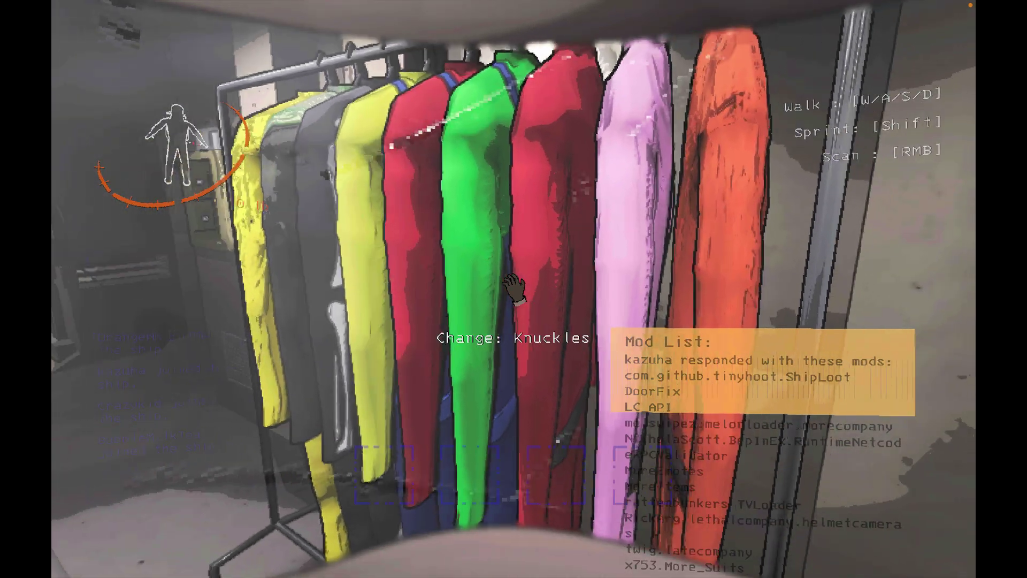
# Face the suit rack, then walk down the corridor and through the rear hatch onto the catwalk.
pyautogui.press('e')
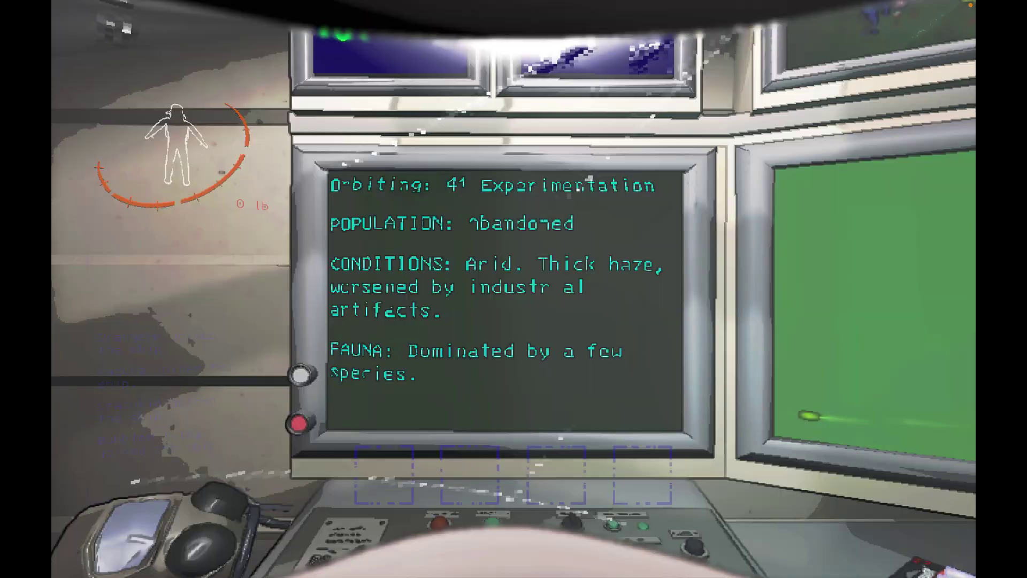
pyautogui.press('w')
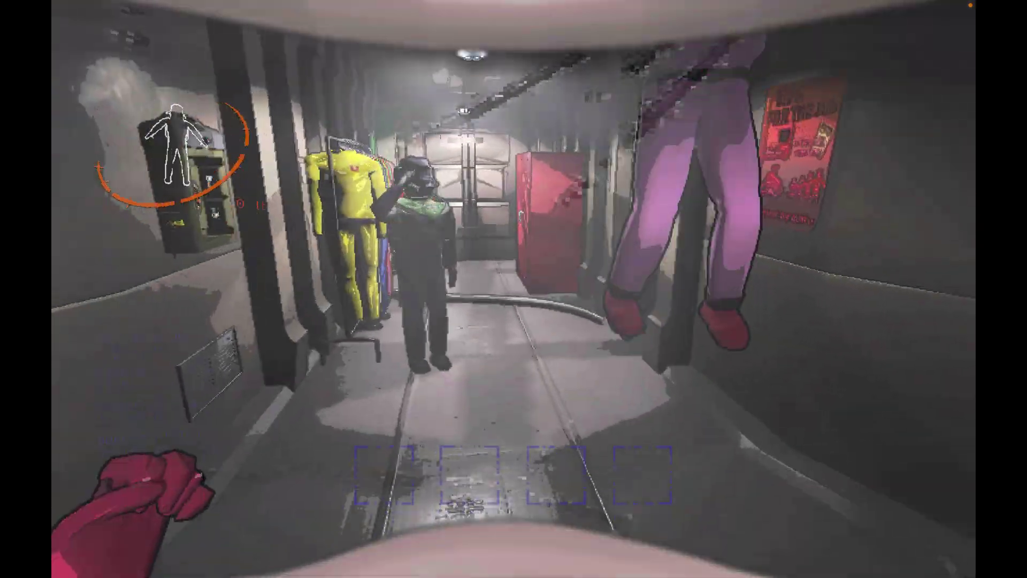
pyautogui.press('w')
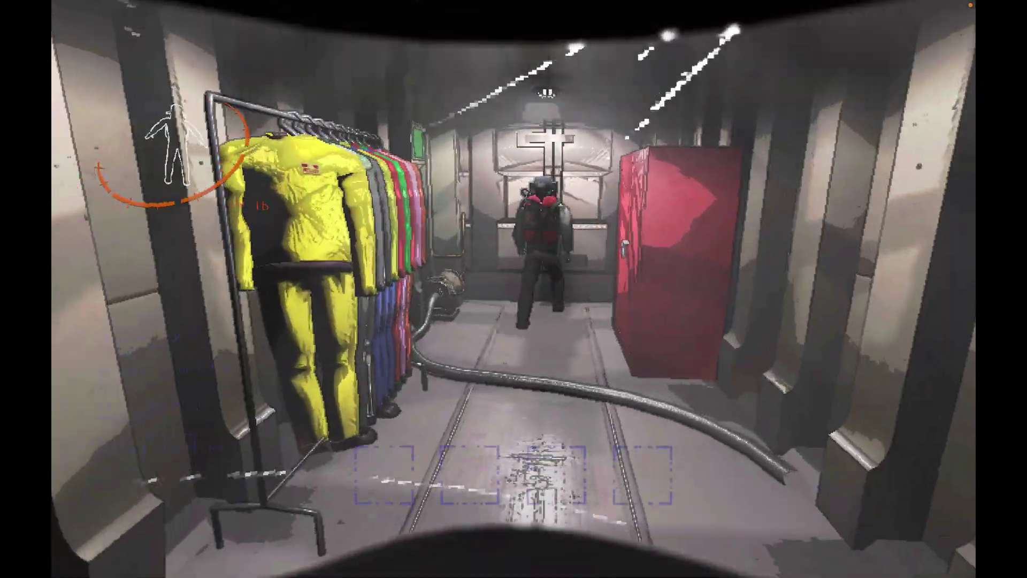
pyautogui.press('w')
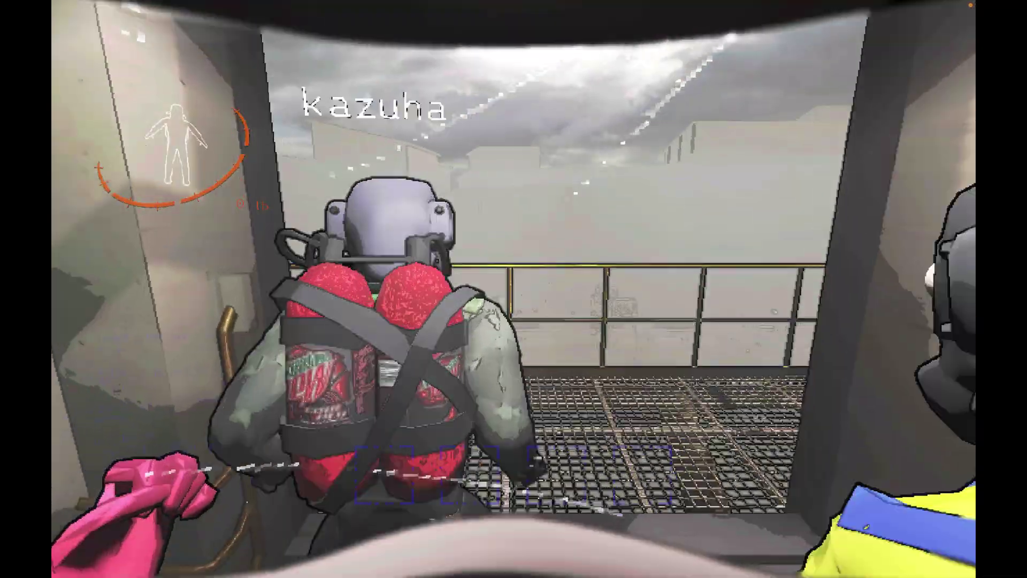